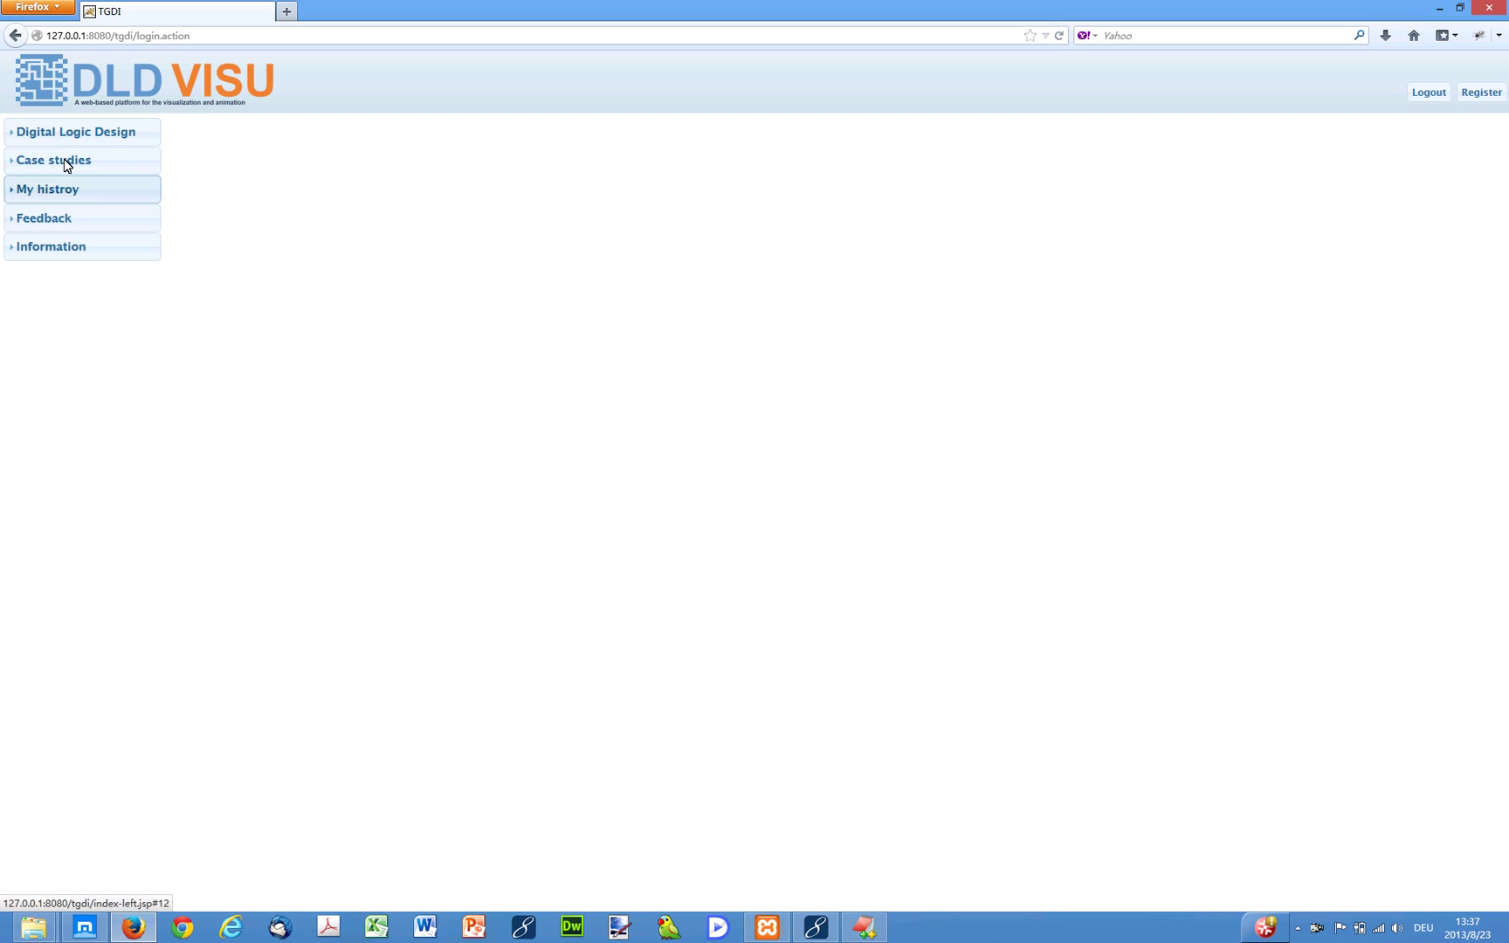
Open the finite state machine tool under Digital Logic Design and choose the Moore type
click(54, 140)
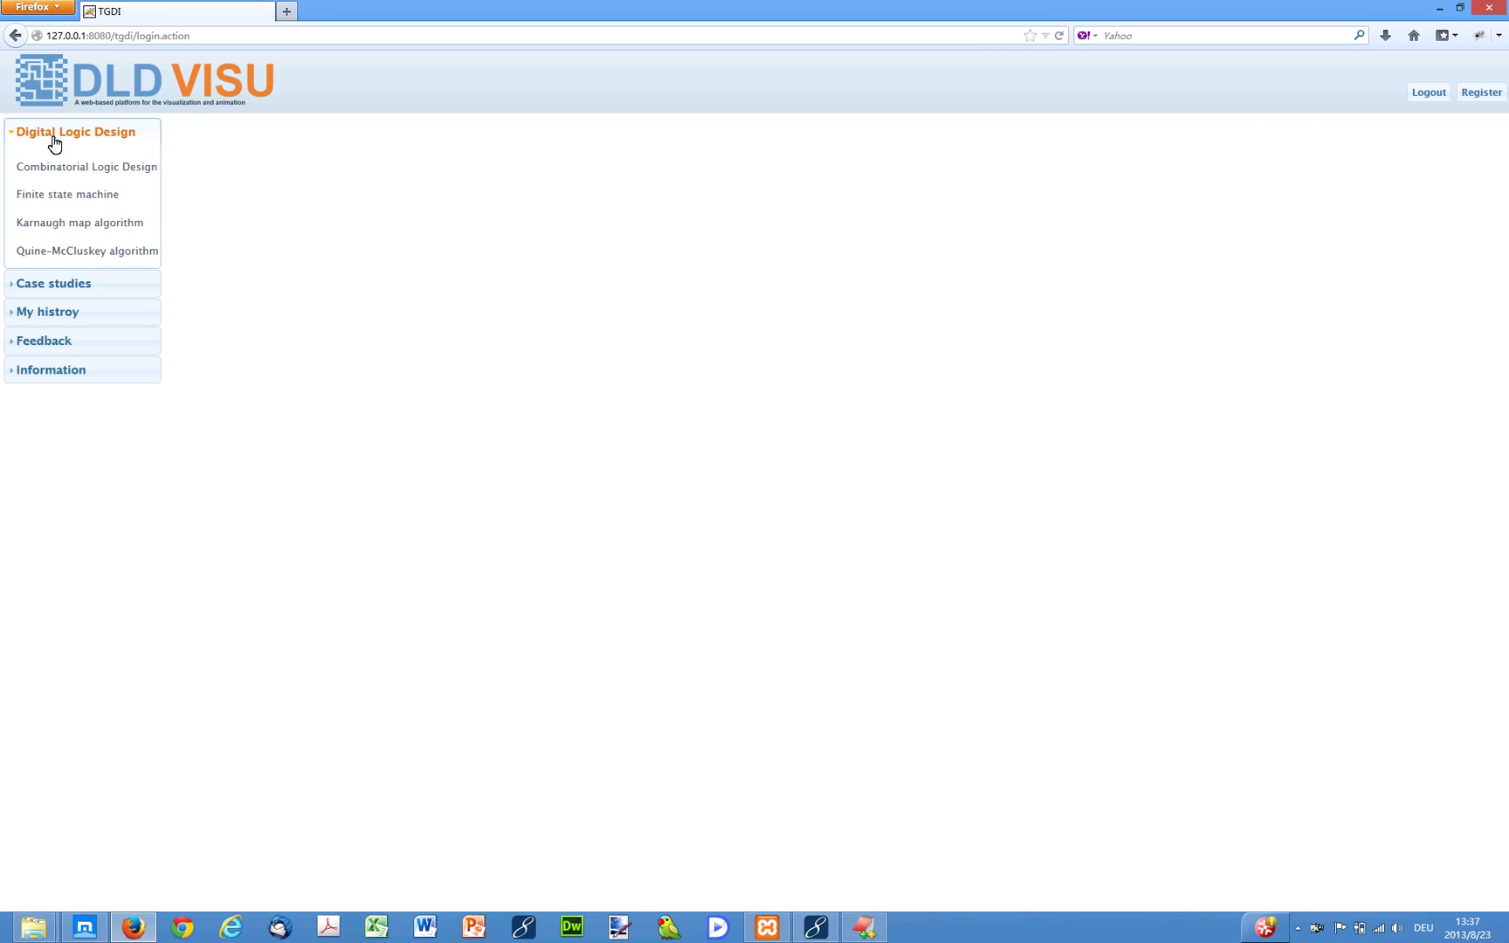
click(54, 199)
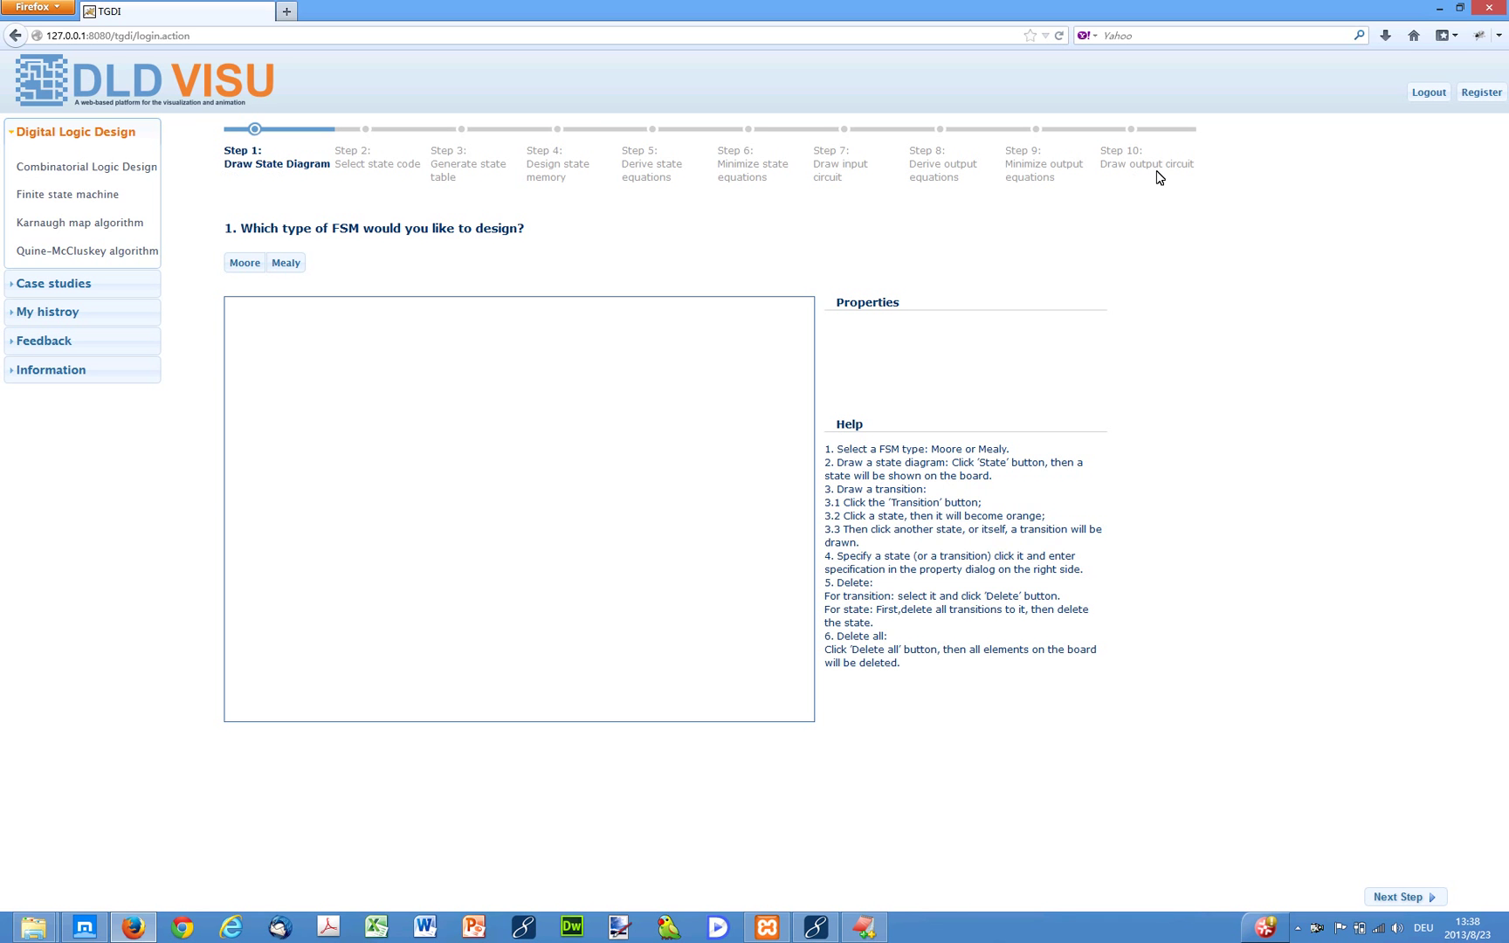
click(246, 270)
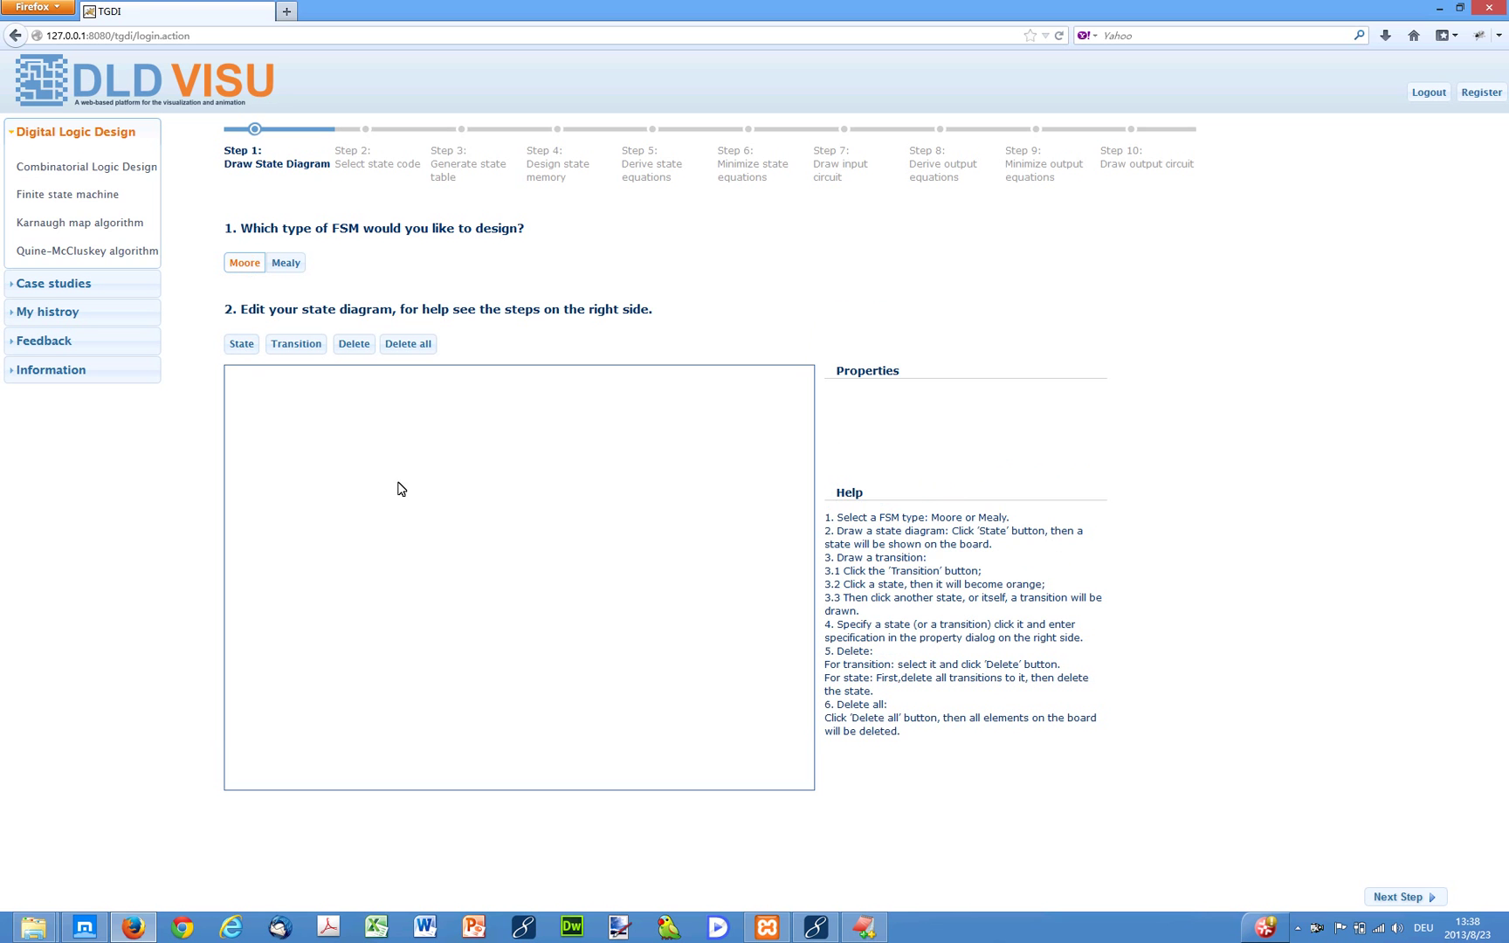
Place two states side by side in the upper part of the board and draw a transition from the left state to the right one
click(240, 345)
click(302, 426)
click(598, 453)
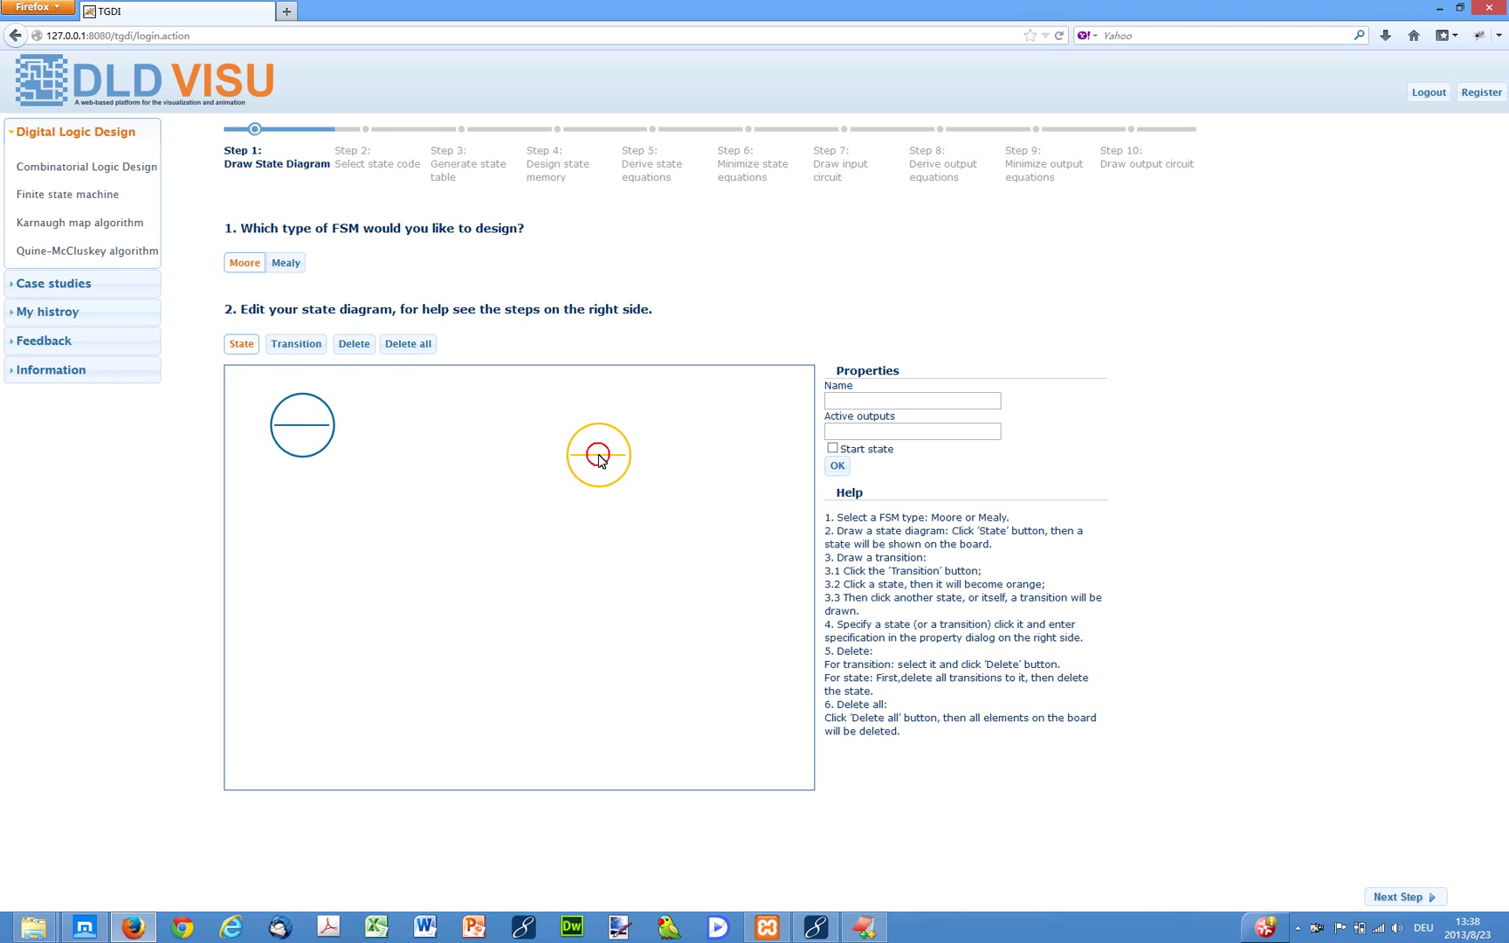
click(291, 348)
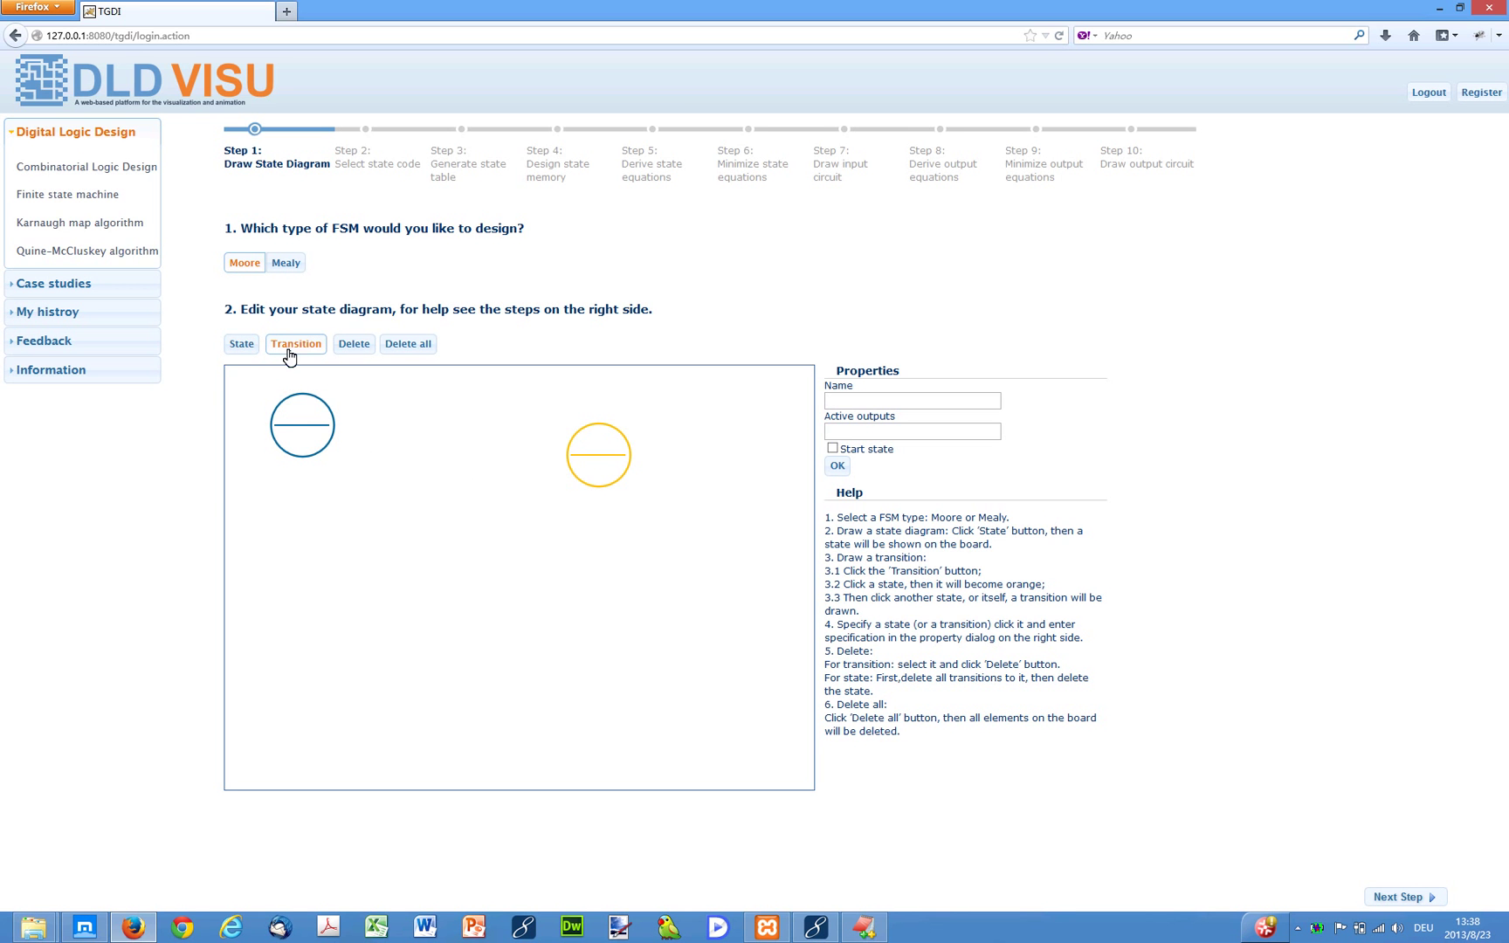
click(305, 422)
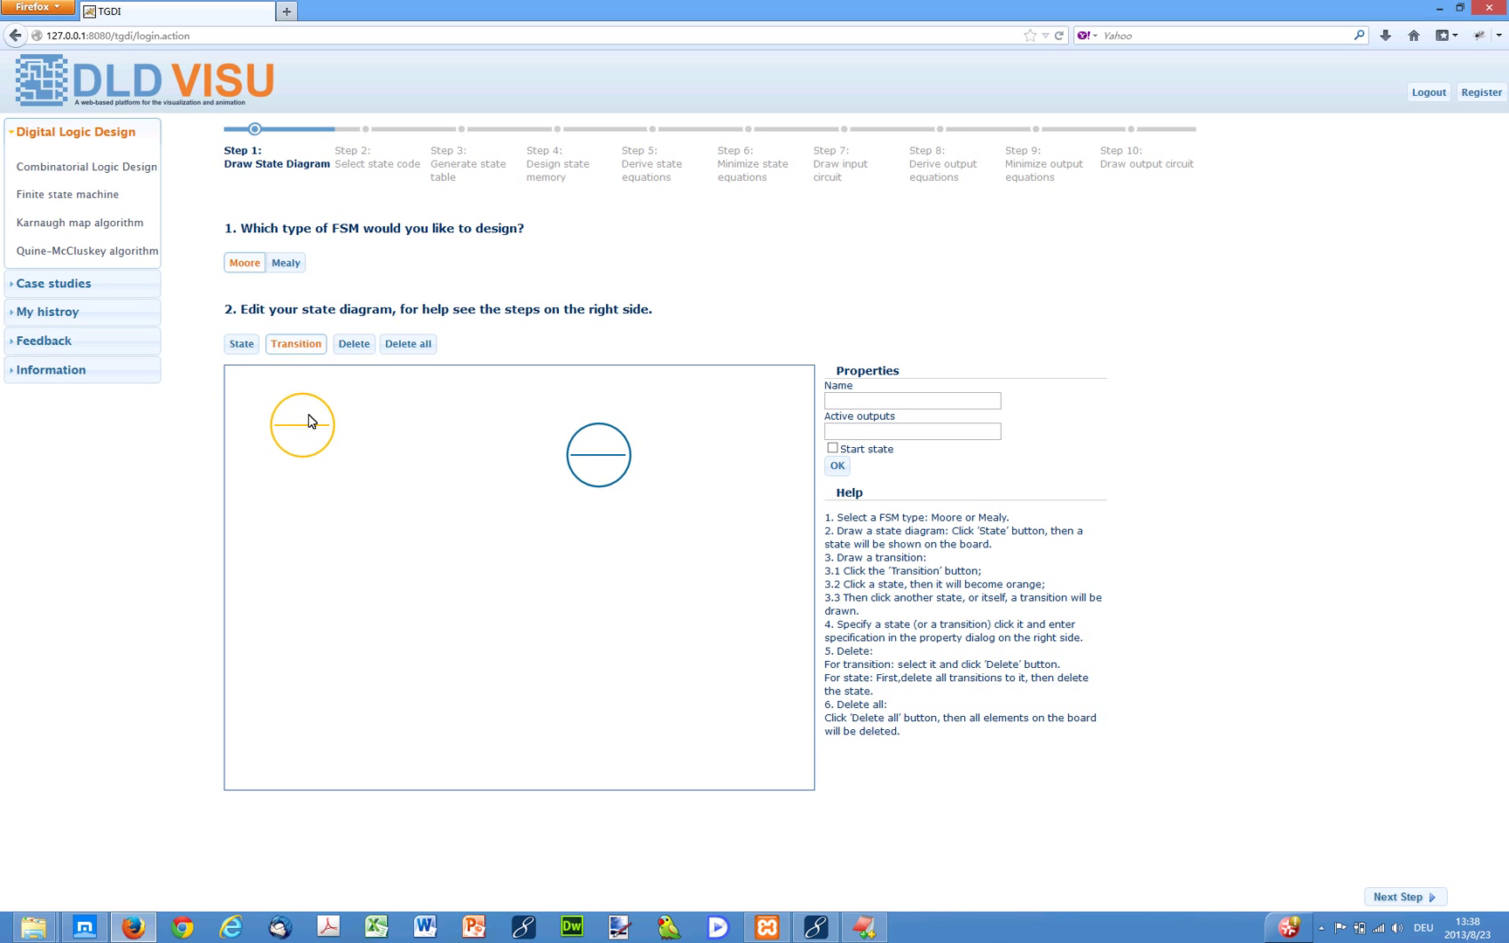
click(587, 446)
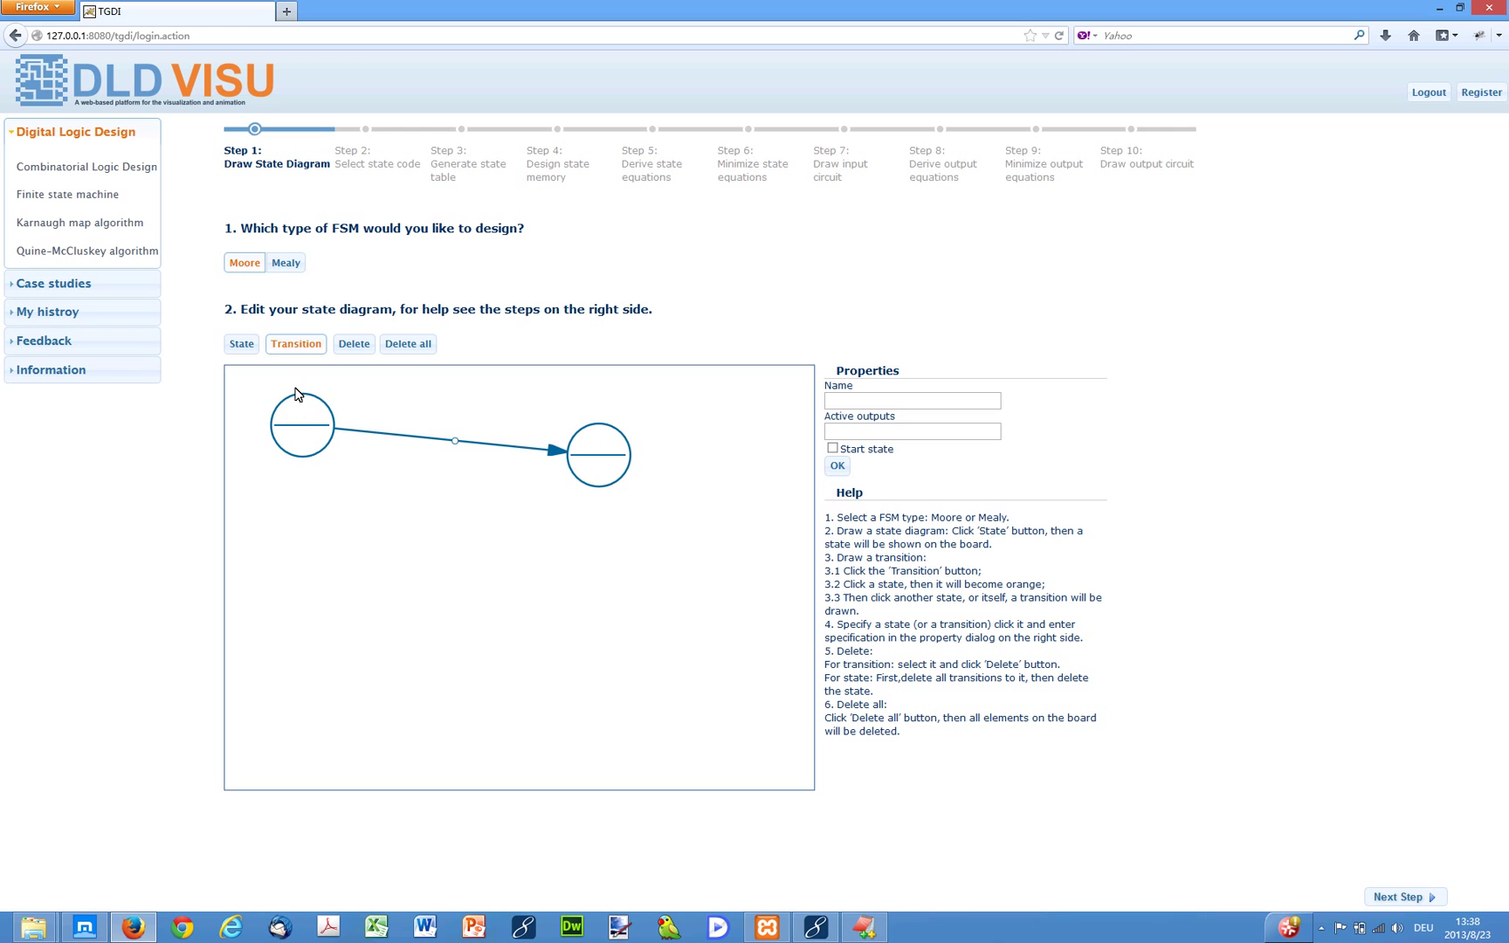
Examine the editable properties of the left Moore state and of the transition between the two states
click(305, 441)
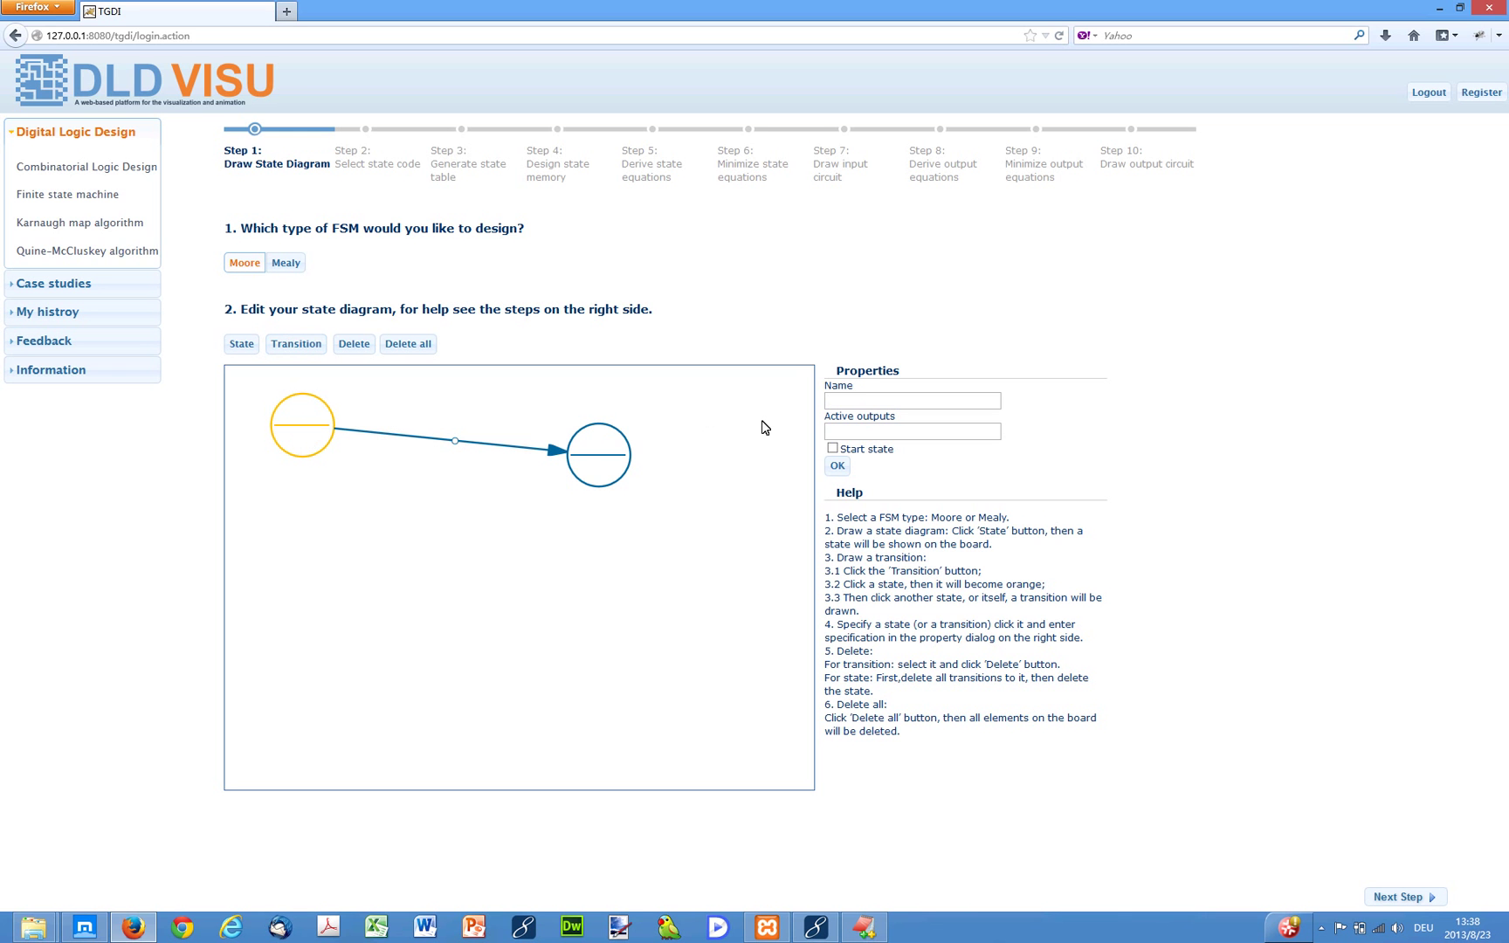
click(847, 407)
click(456, 441)
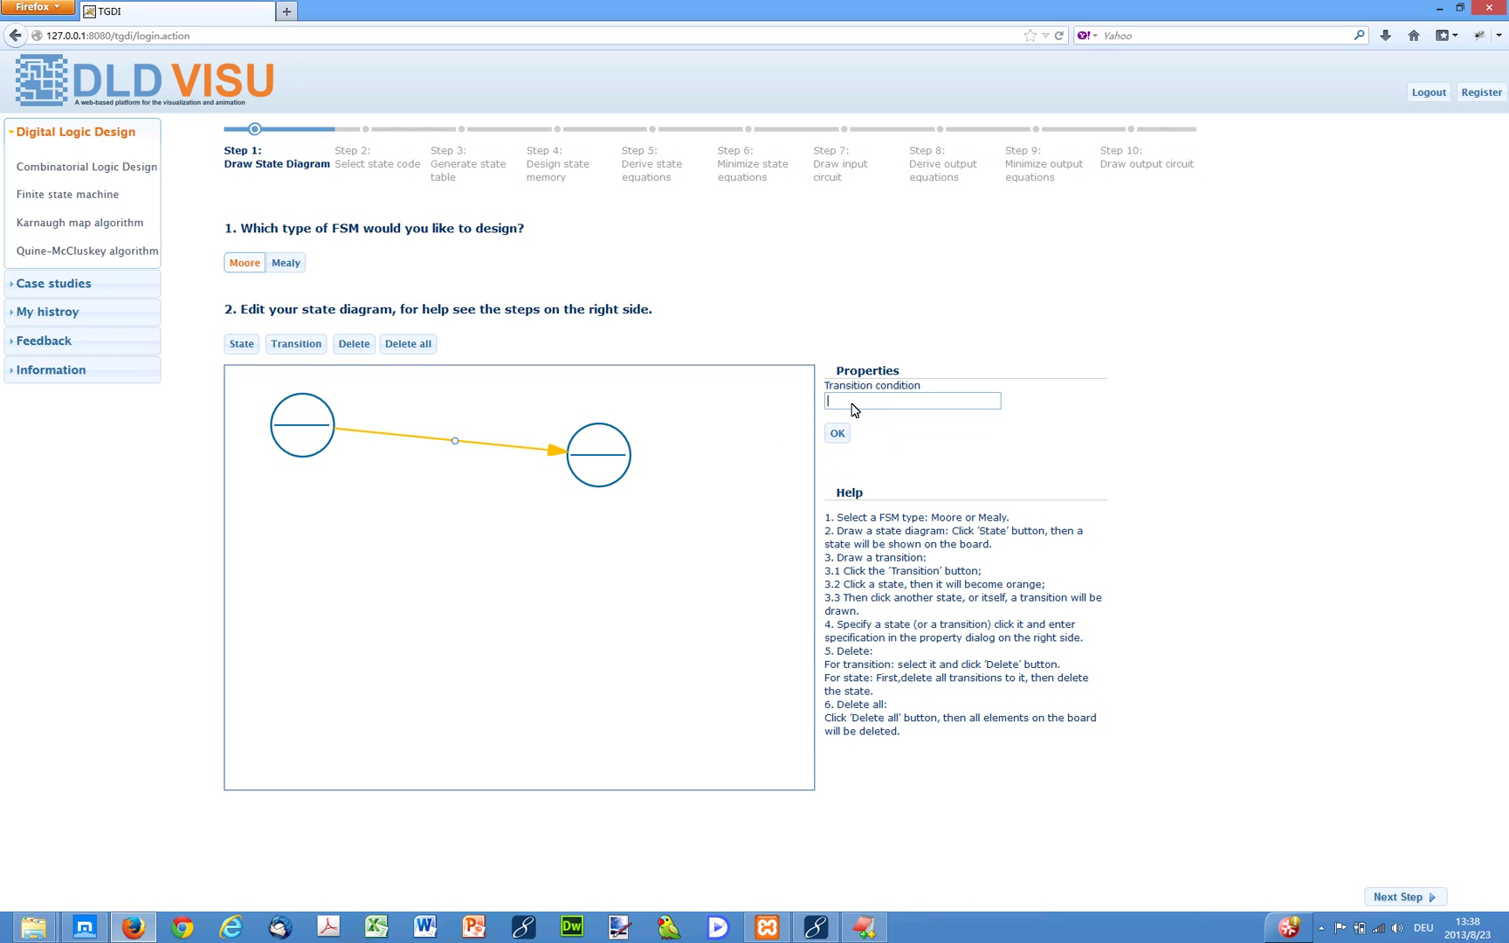
Switch the machine to Mealy, examine its state and transition properties, and return to Moore
click(289, 266)
click(307, 395)
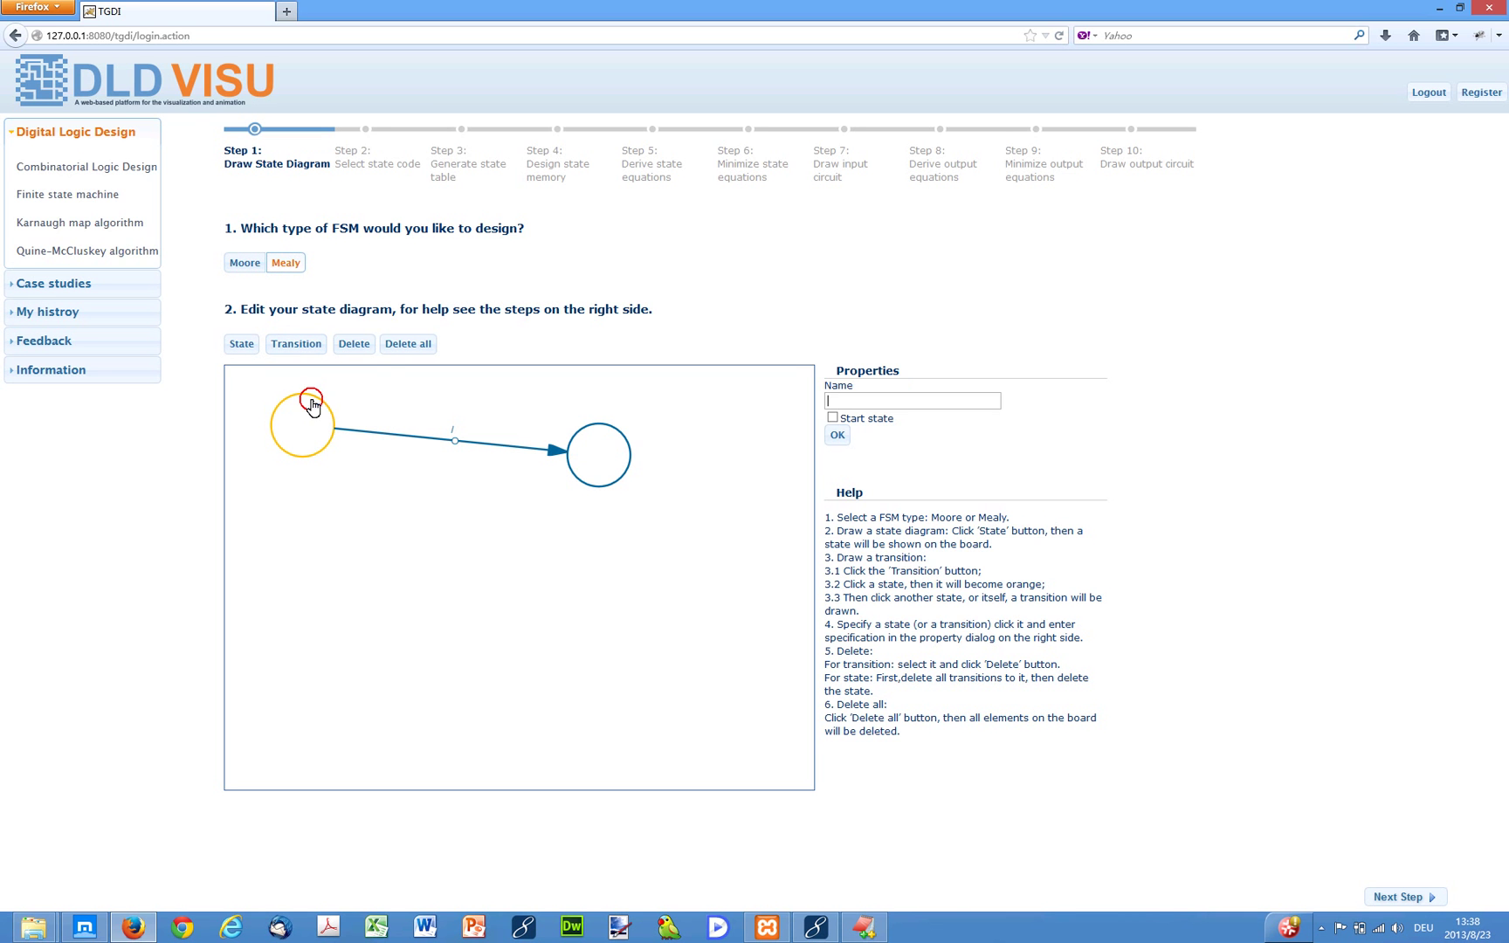
click(457, 450)
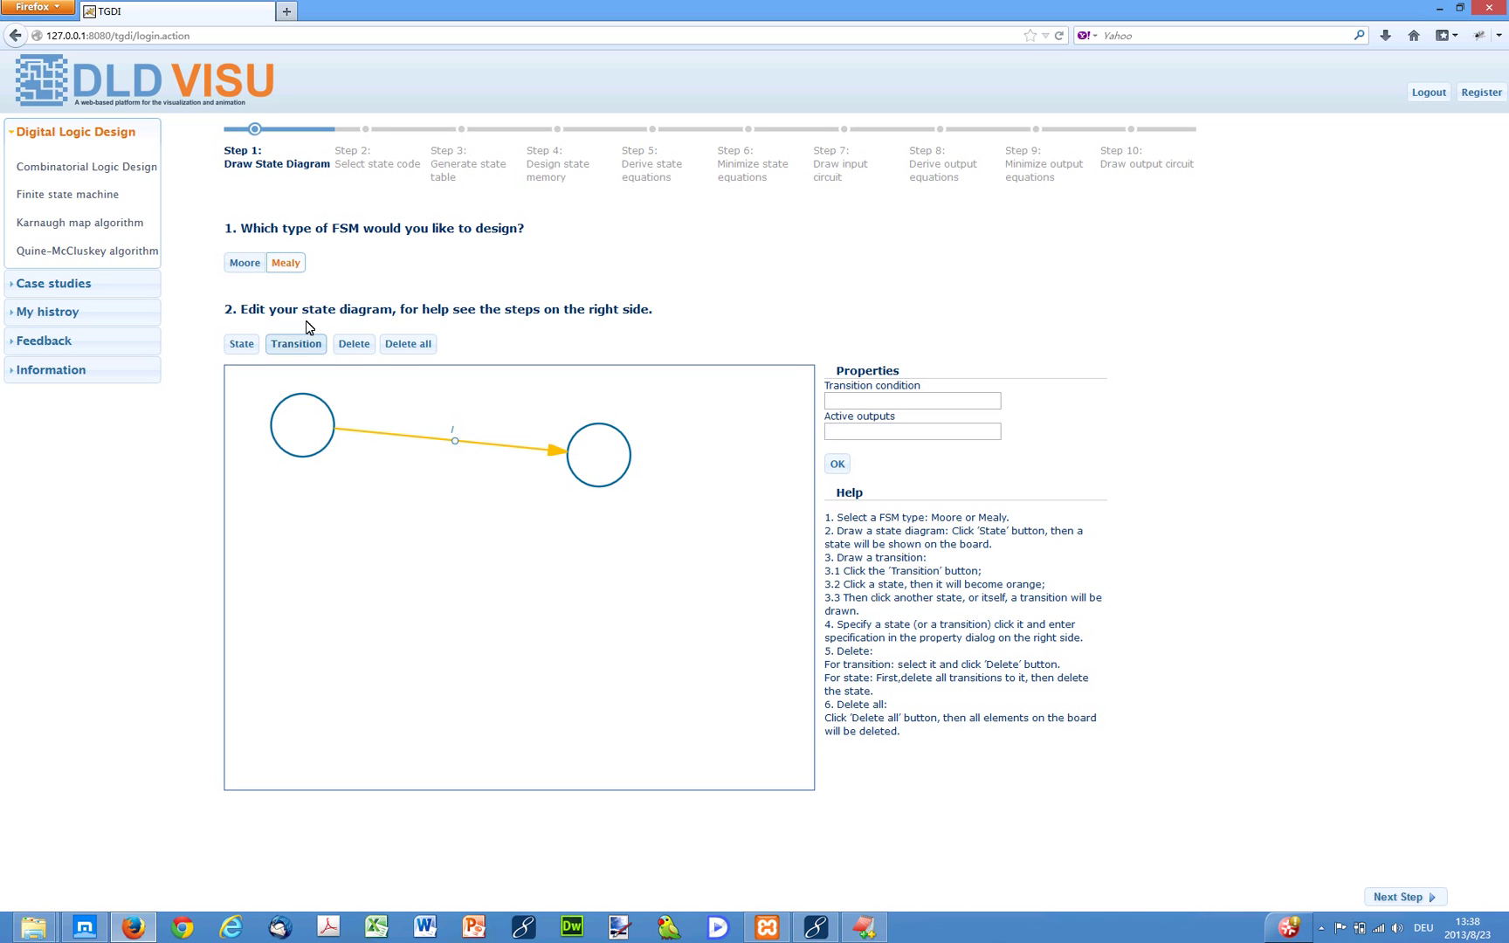
click(242, 267)
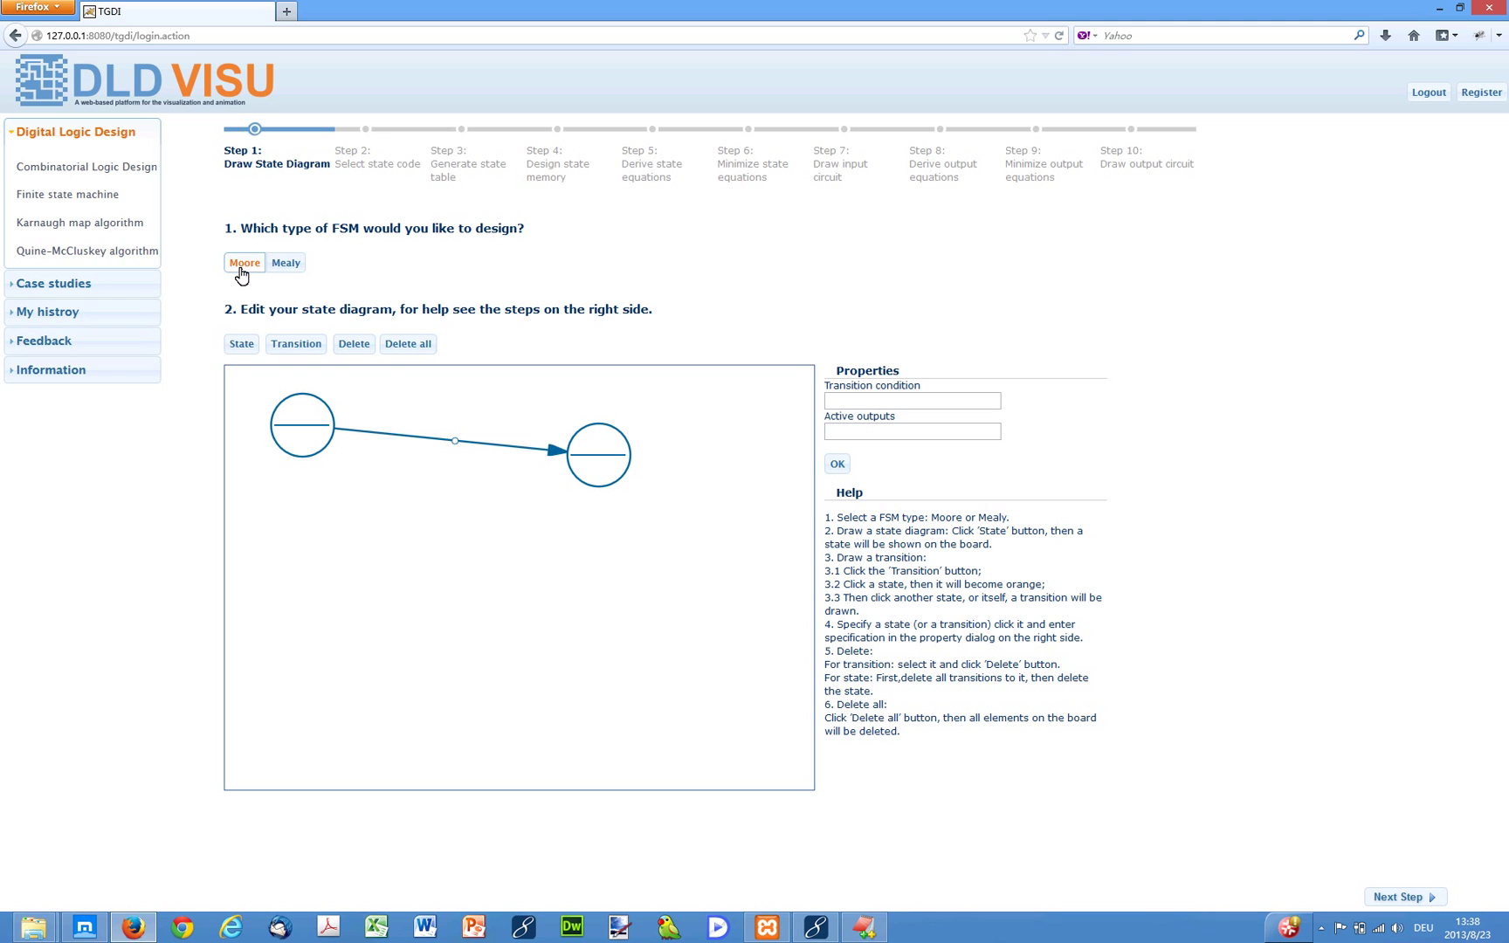
Add two more states in the lower part of the state diagram, beneath the existing pair
click(242, 343)
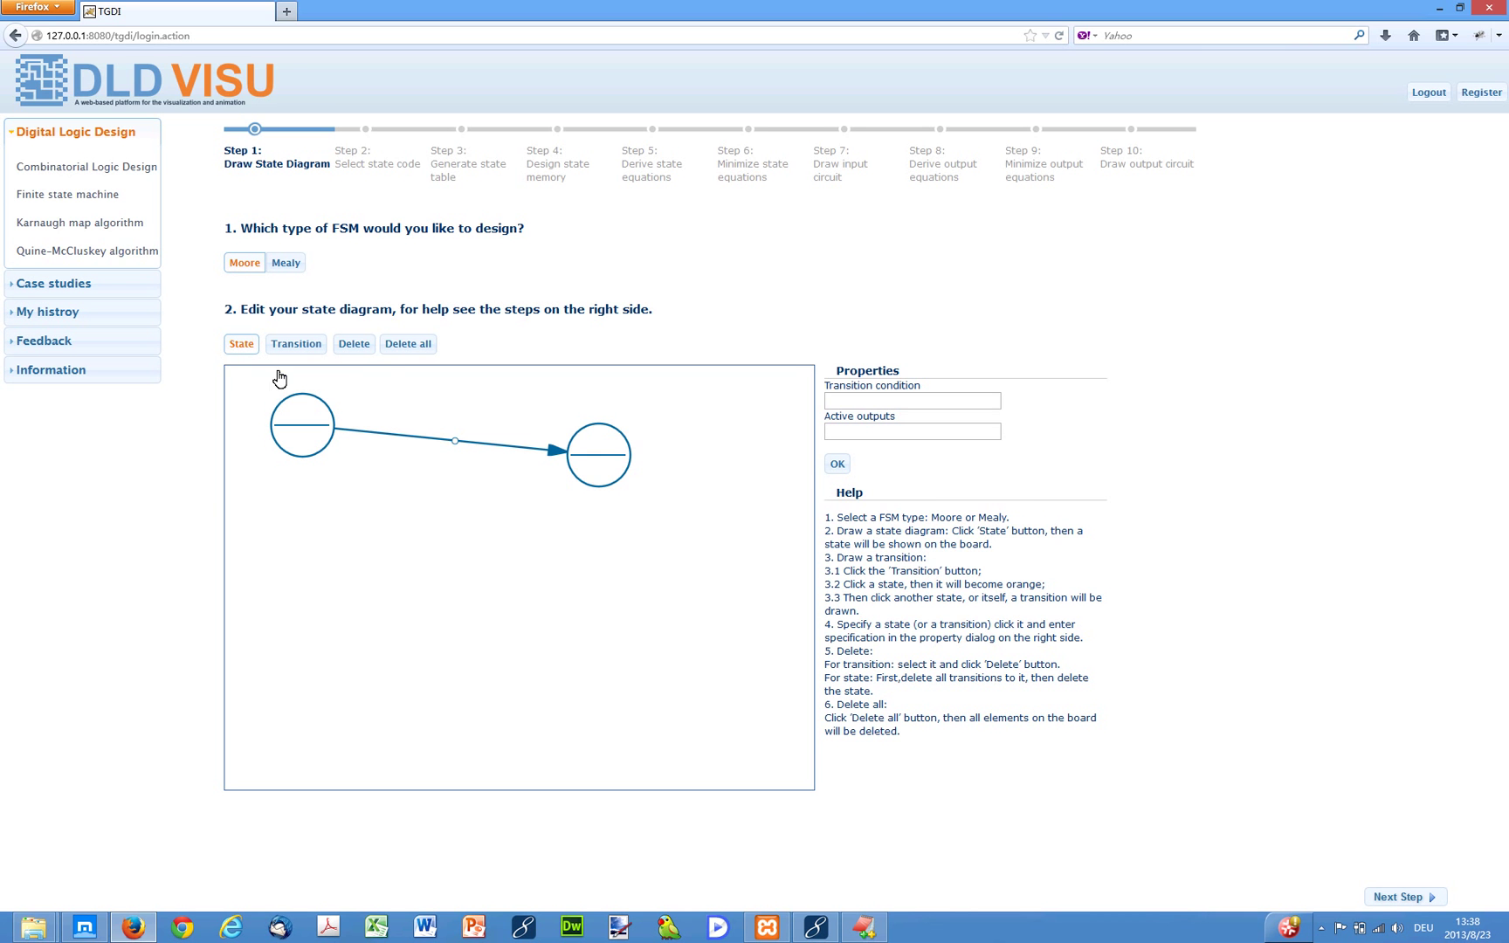
click(617, 627)
click(317, 626)
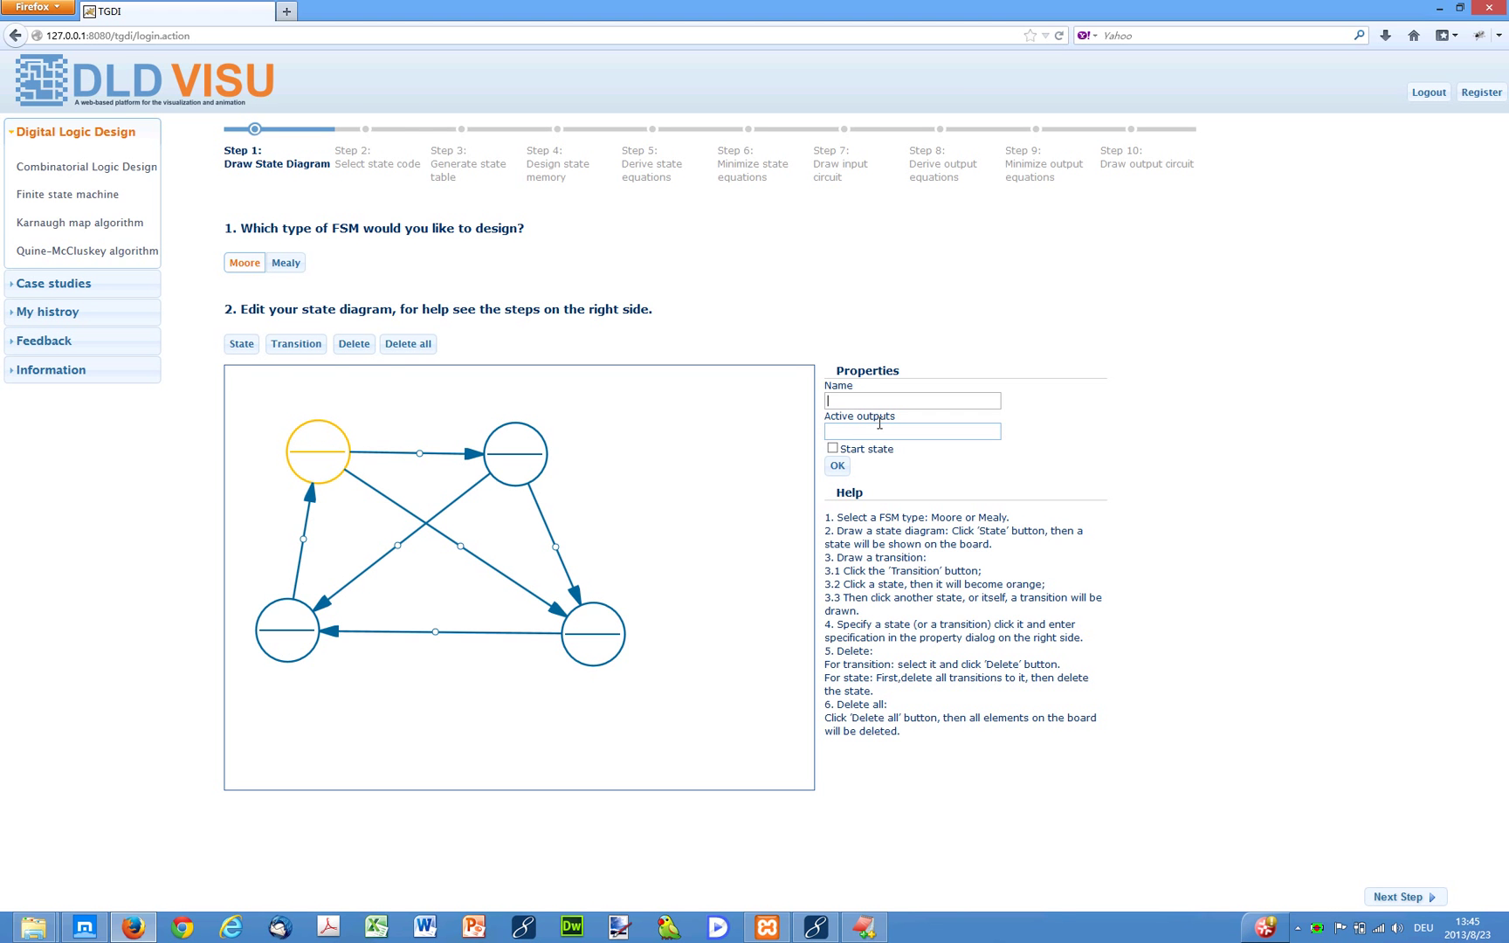
Name the upper-left state Zero, set its active output to !open and mark it as the start state
text(Zero)
click(877, 429)
text(!open)
click(831, 448)
click(836, 465)
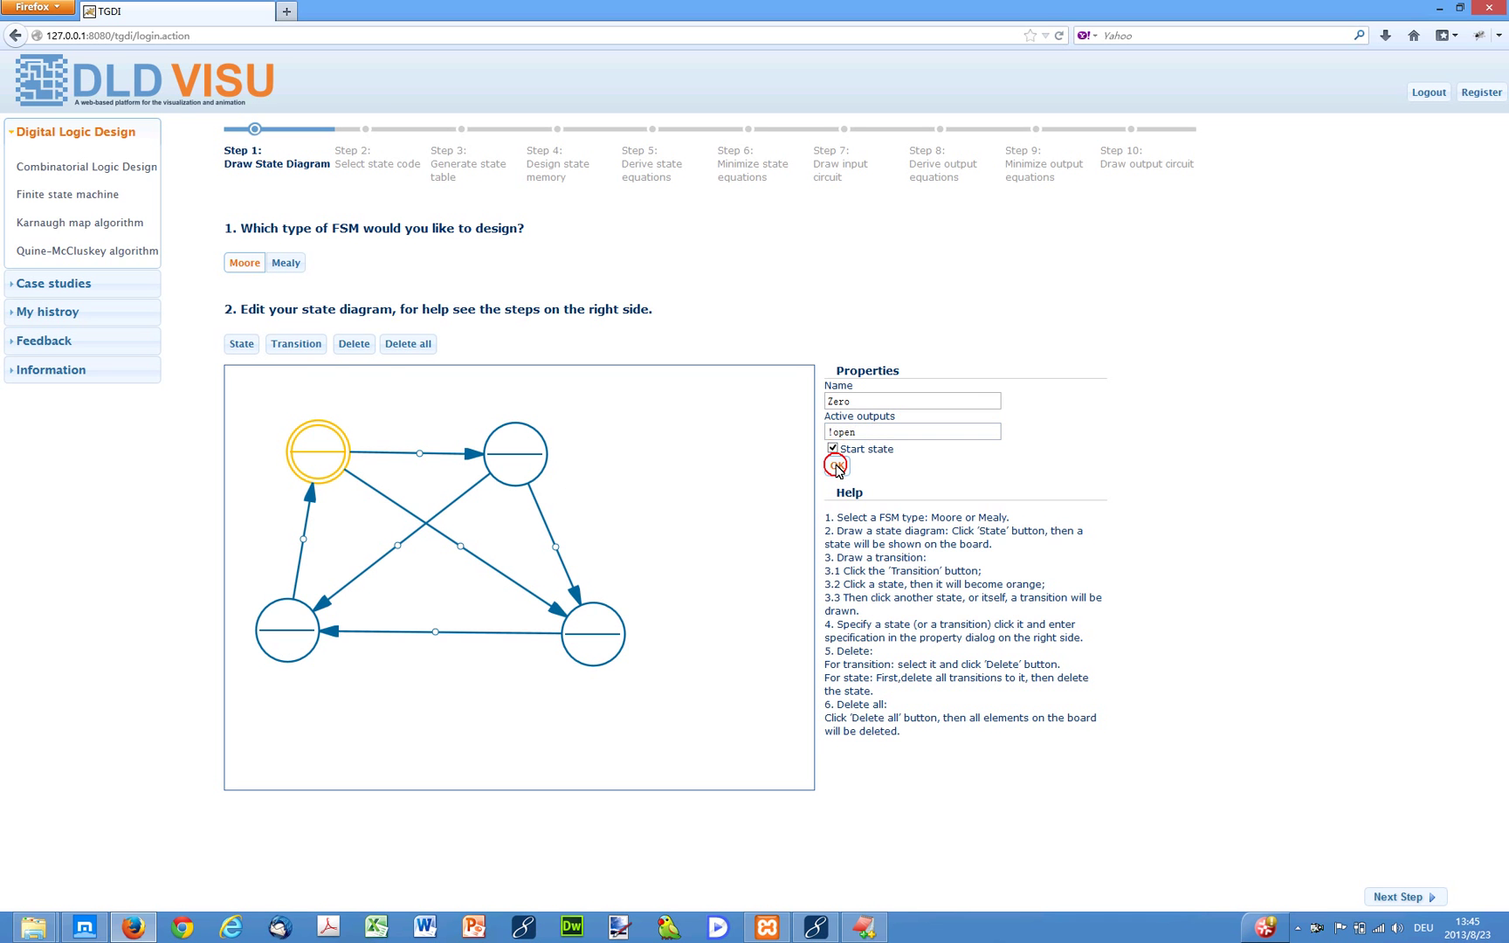
Set the condition of the transition from Zero to the upper-right state to bn5
click(420, 454)
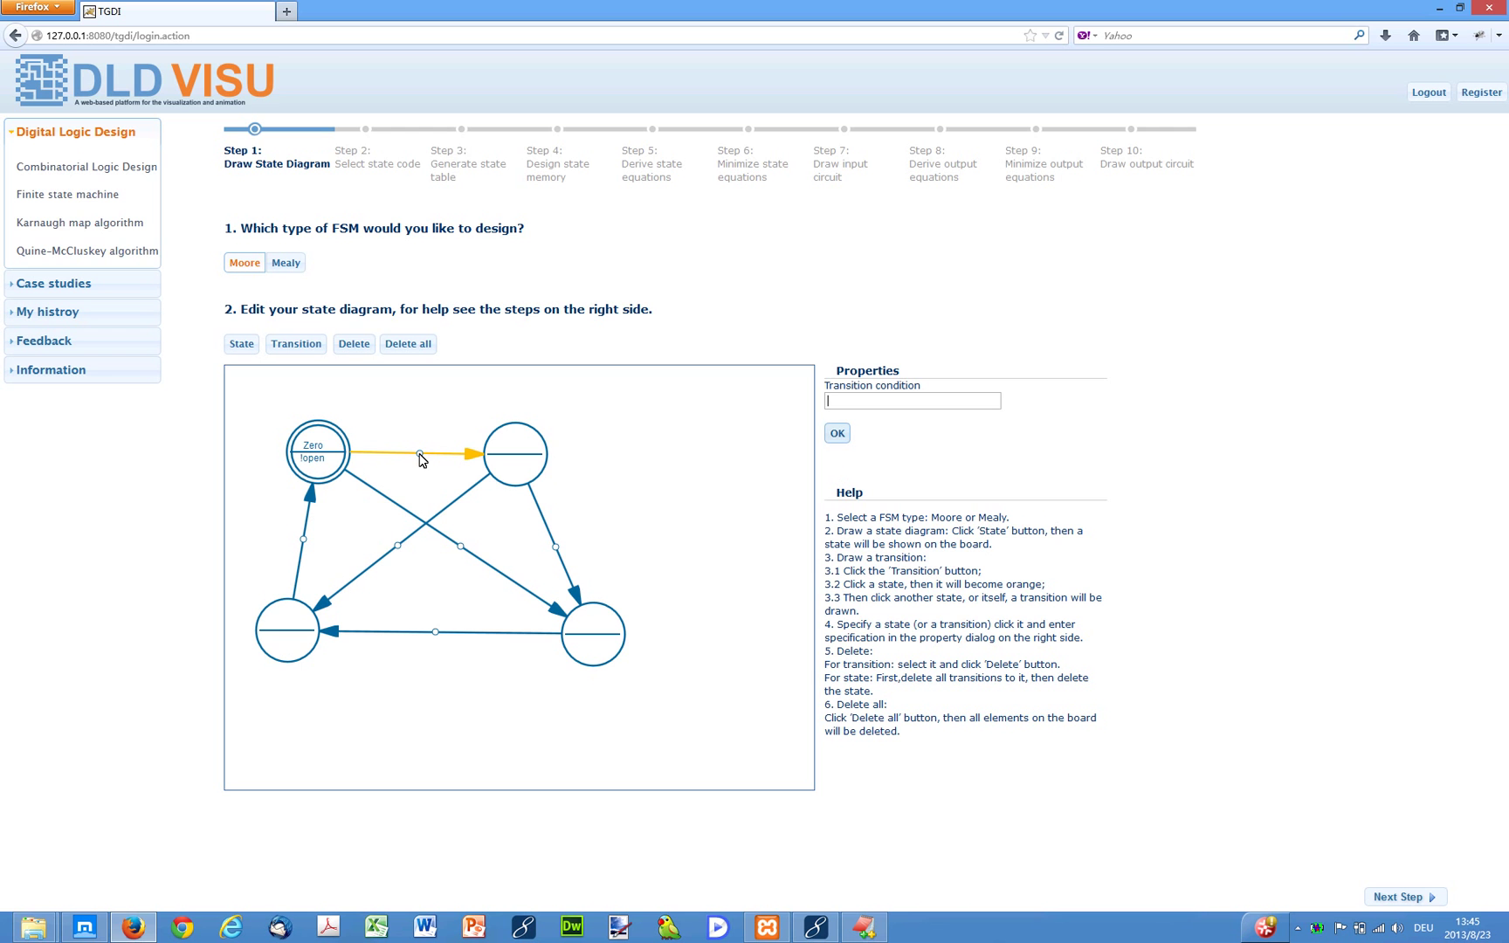
text(bz)
text(5)
click(836, 435)
Name the upper-right state Five and set its active output to !open
click(528, 446)
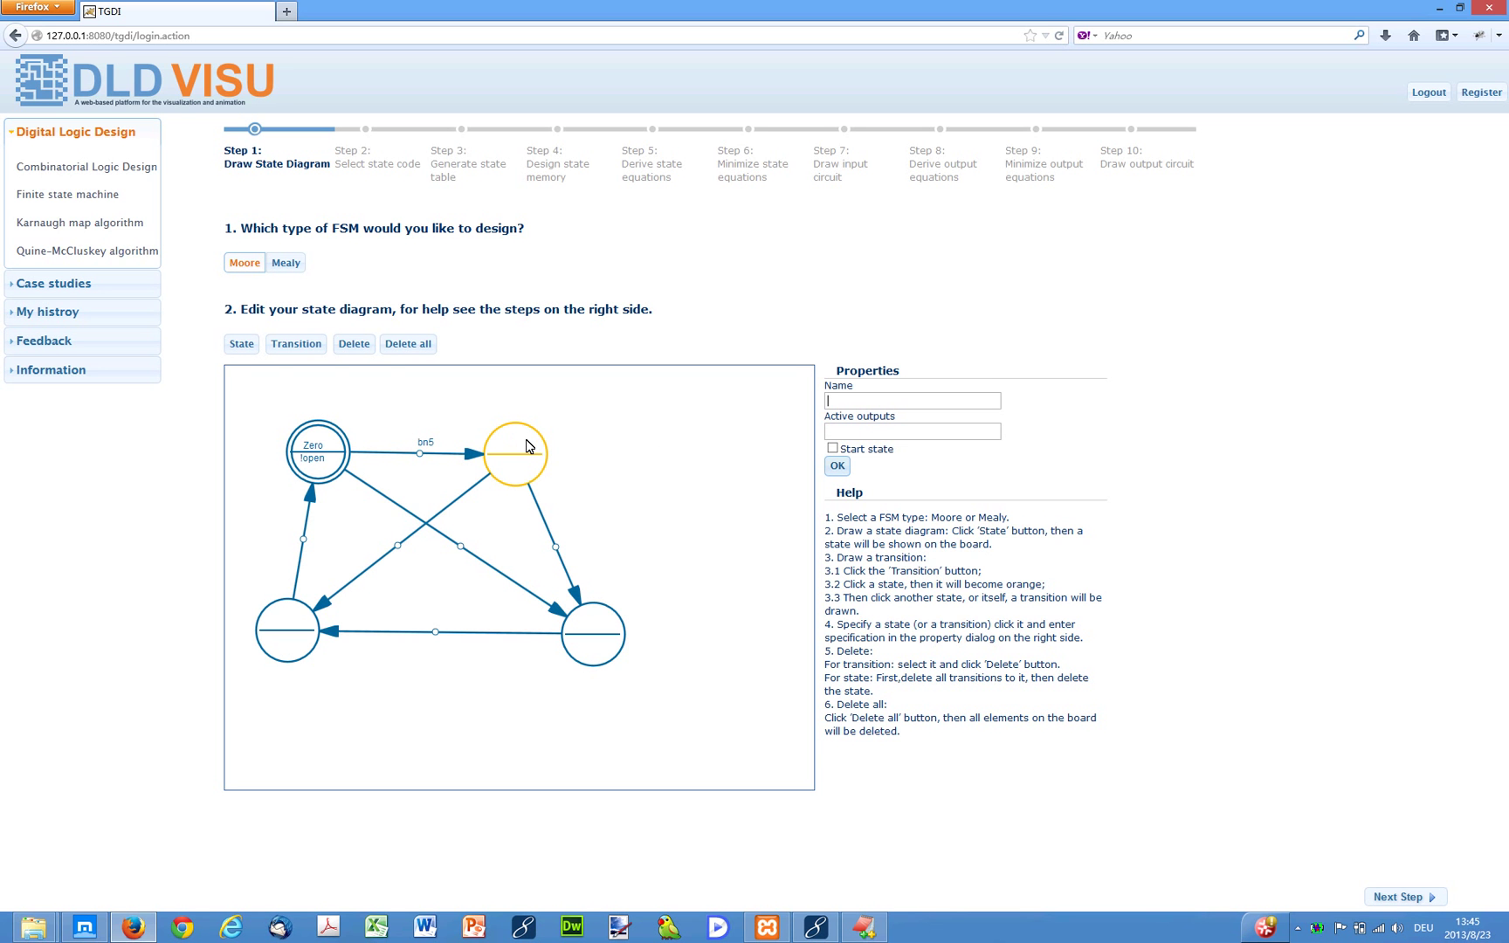
text(Five)
click(838, 430)
text(!open)
click(837, 467)
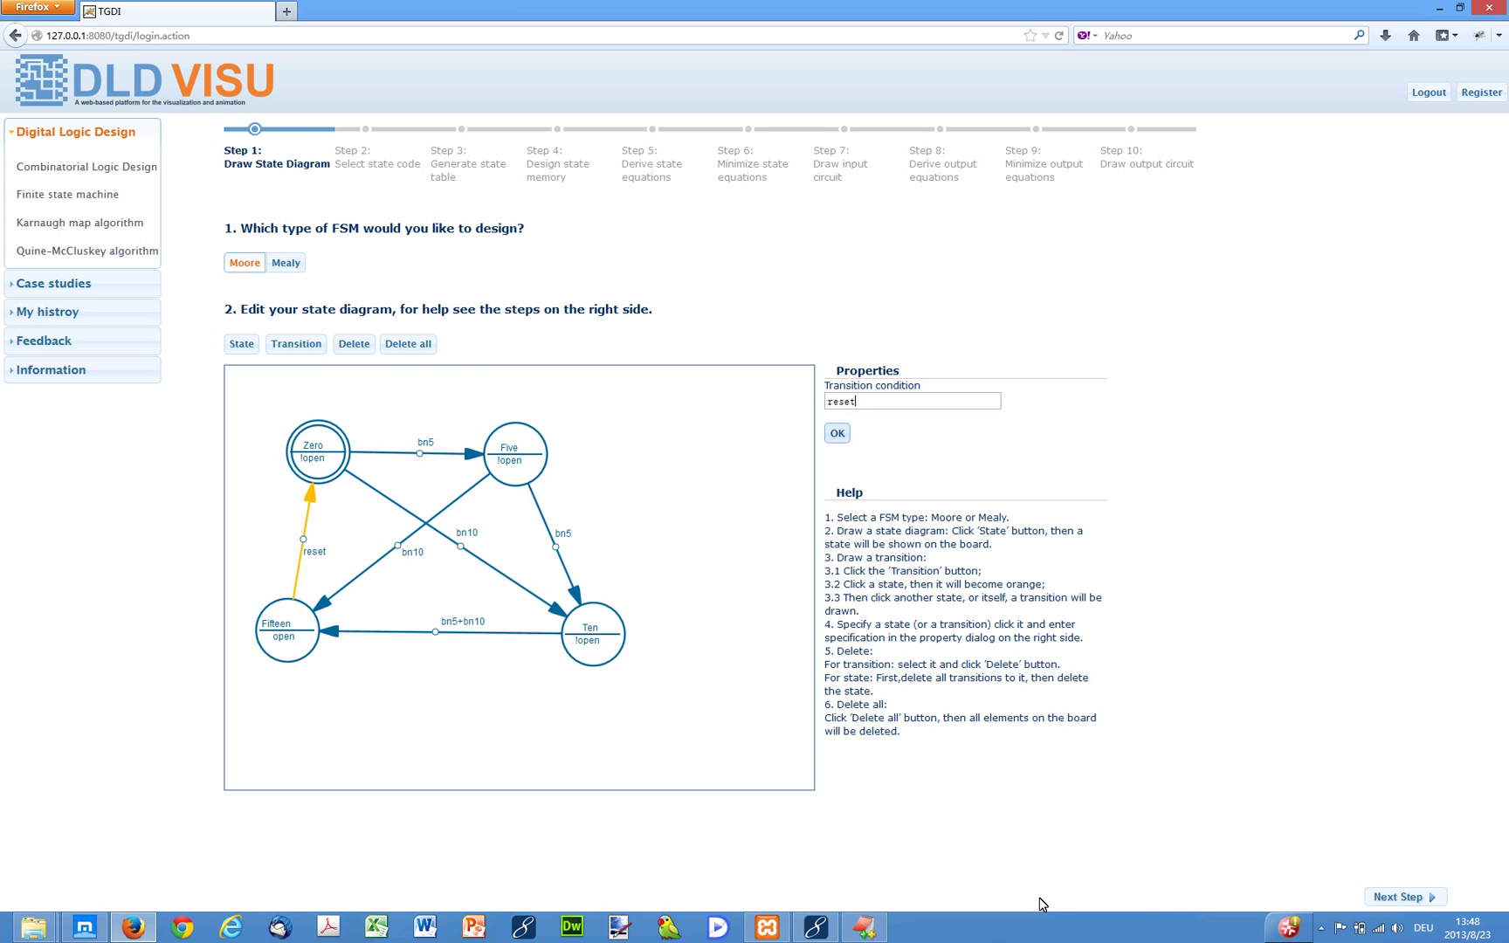
Advance to state coding and, using Binary Code, enter 00 for Zero and 11 for Five, and verify the codes
click(1398, 897)
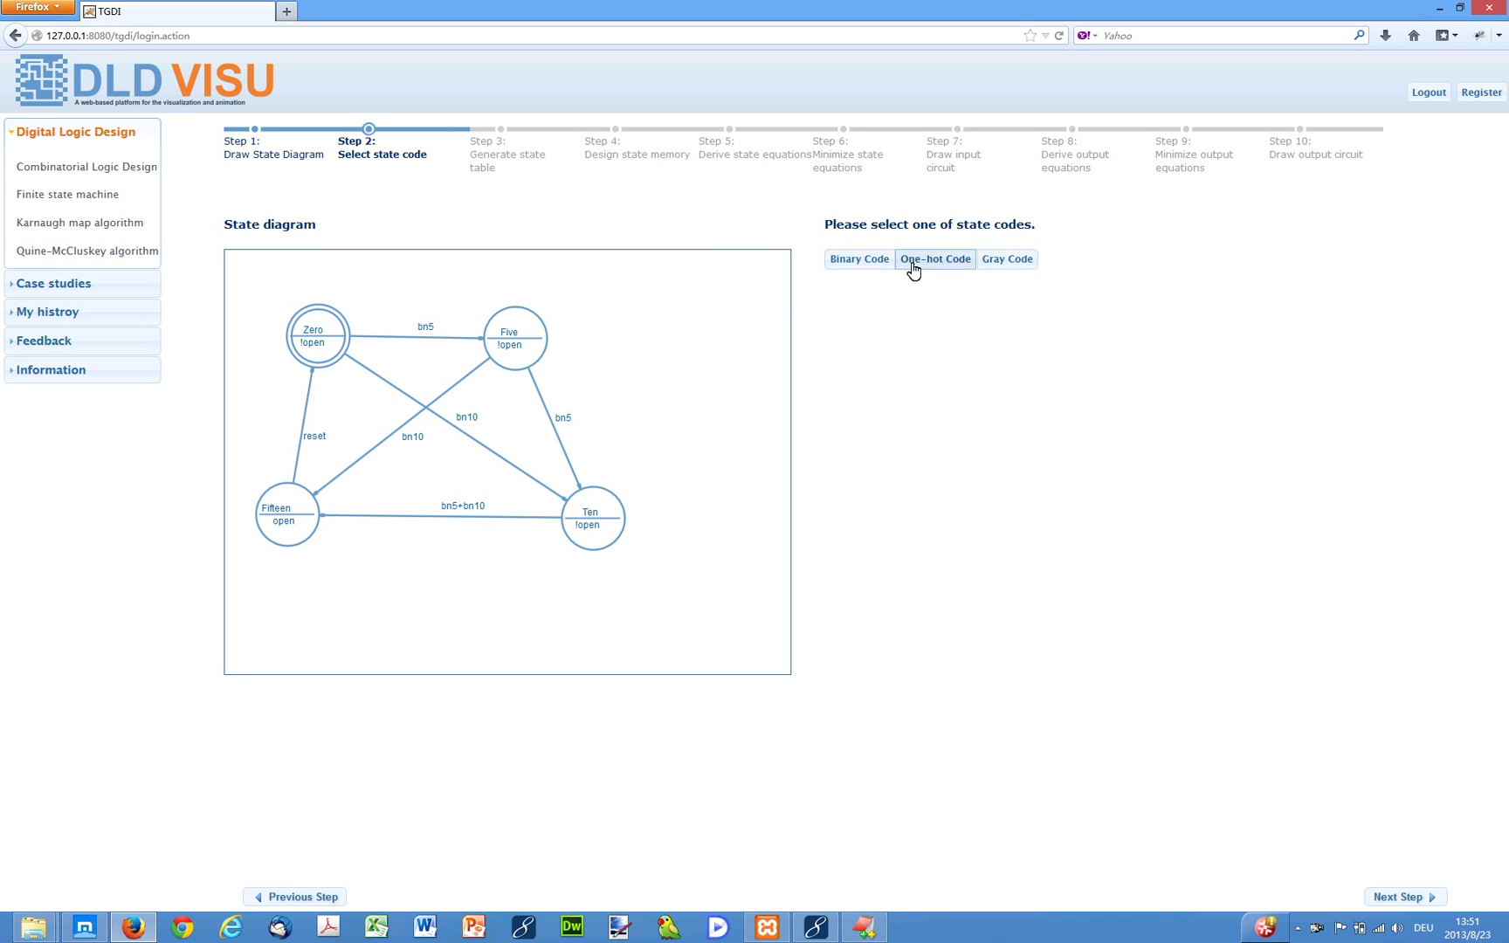
click(864, 266)
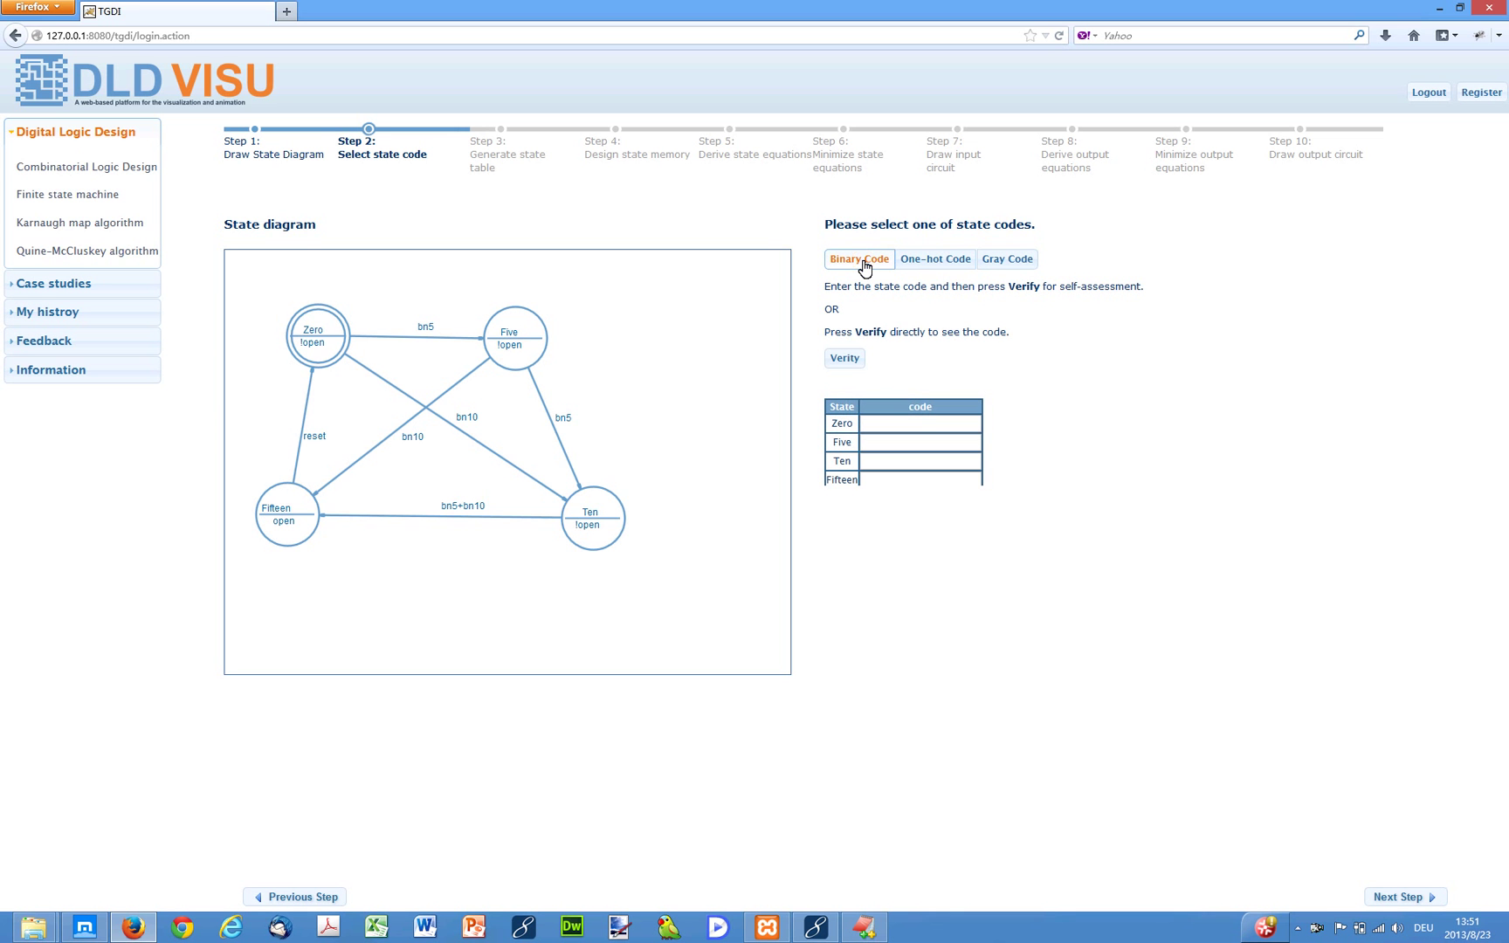
click(921, 425)
text(00)
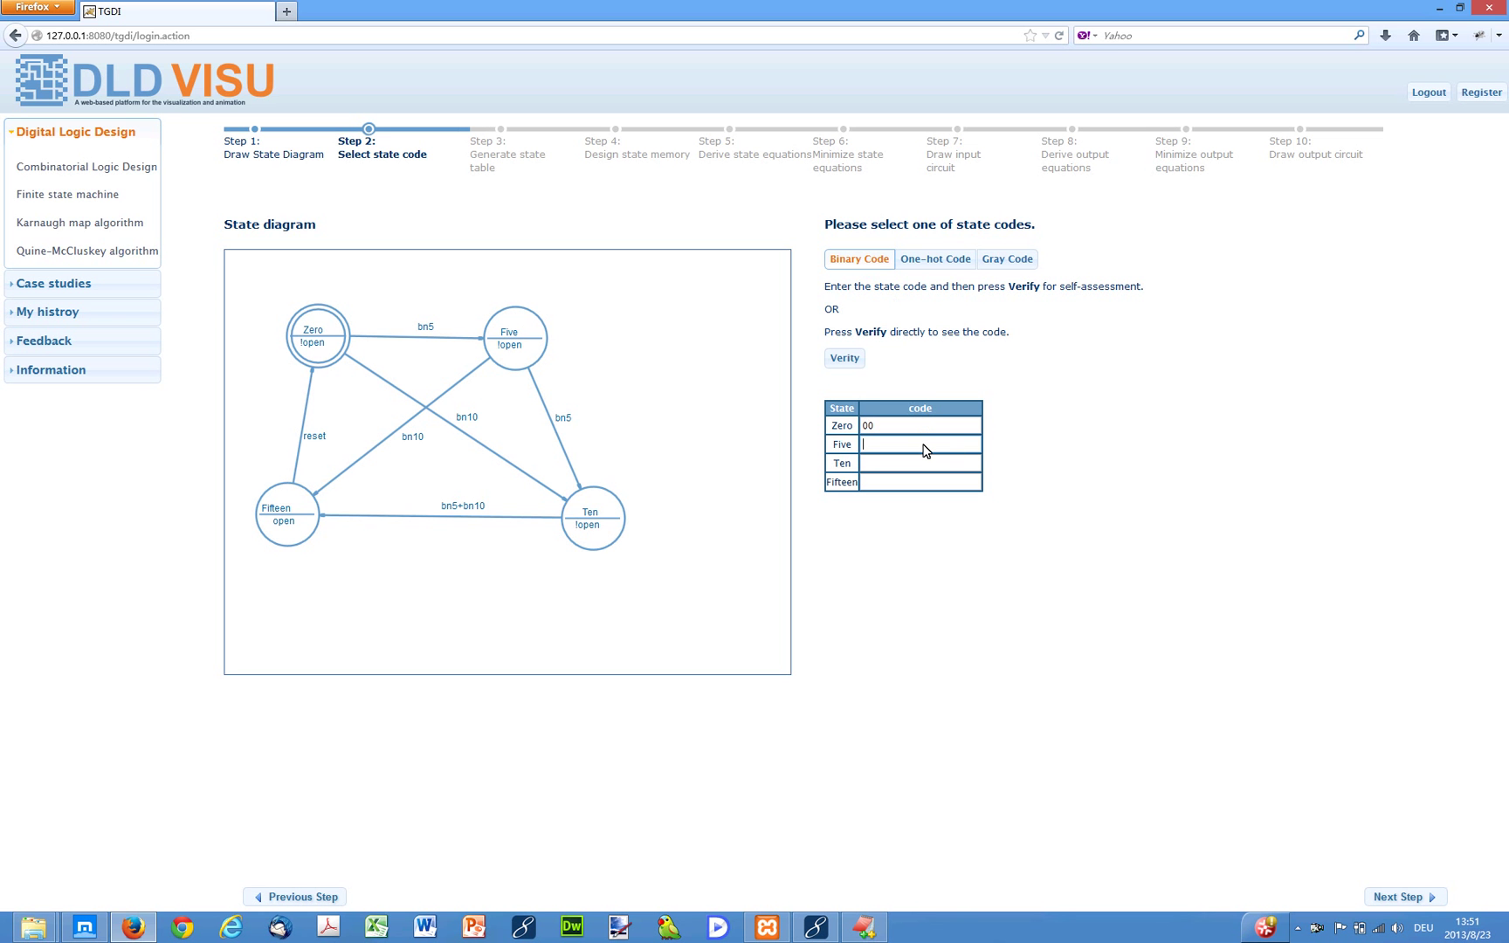
text(11)
click(843, 365)
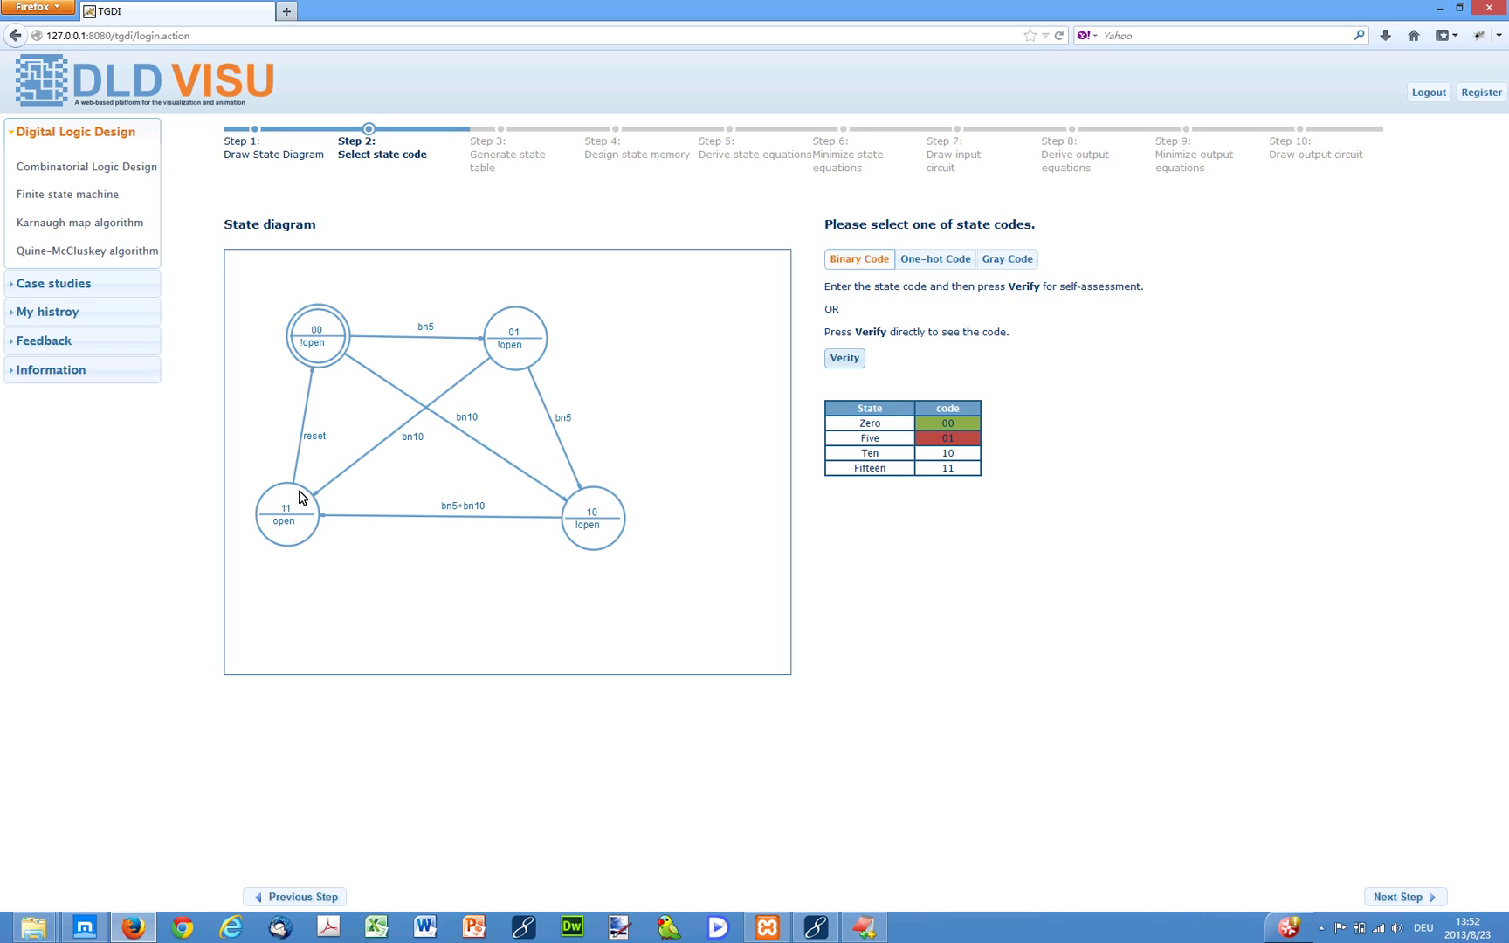
Advance to the state table and fill the row for state 00 with bn10=0, bn5=1, reset=0: next state 01, output 0
click(1388, 897)
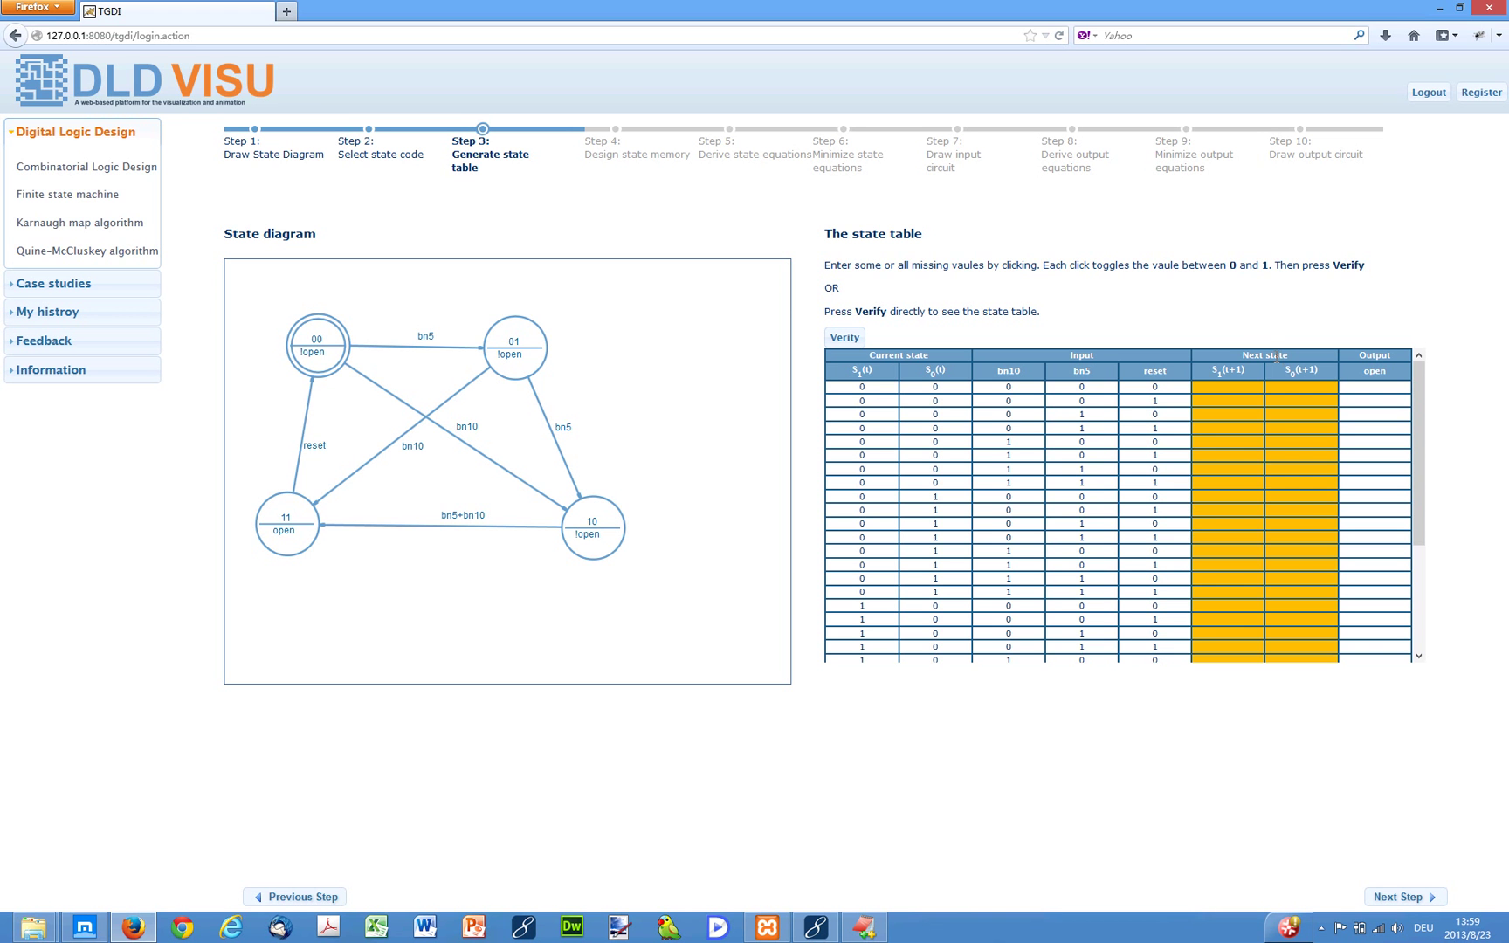
click(1371, 354)
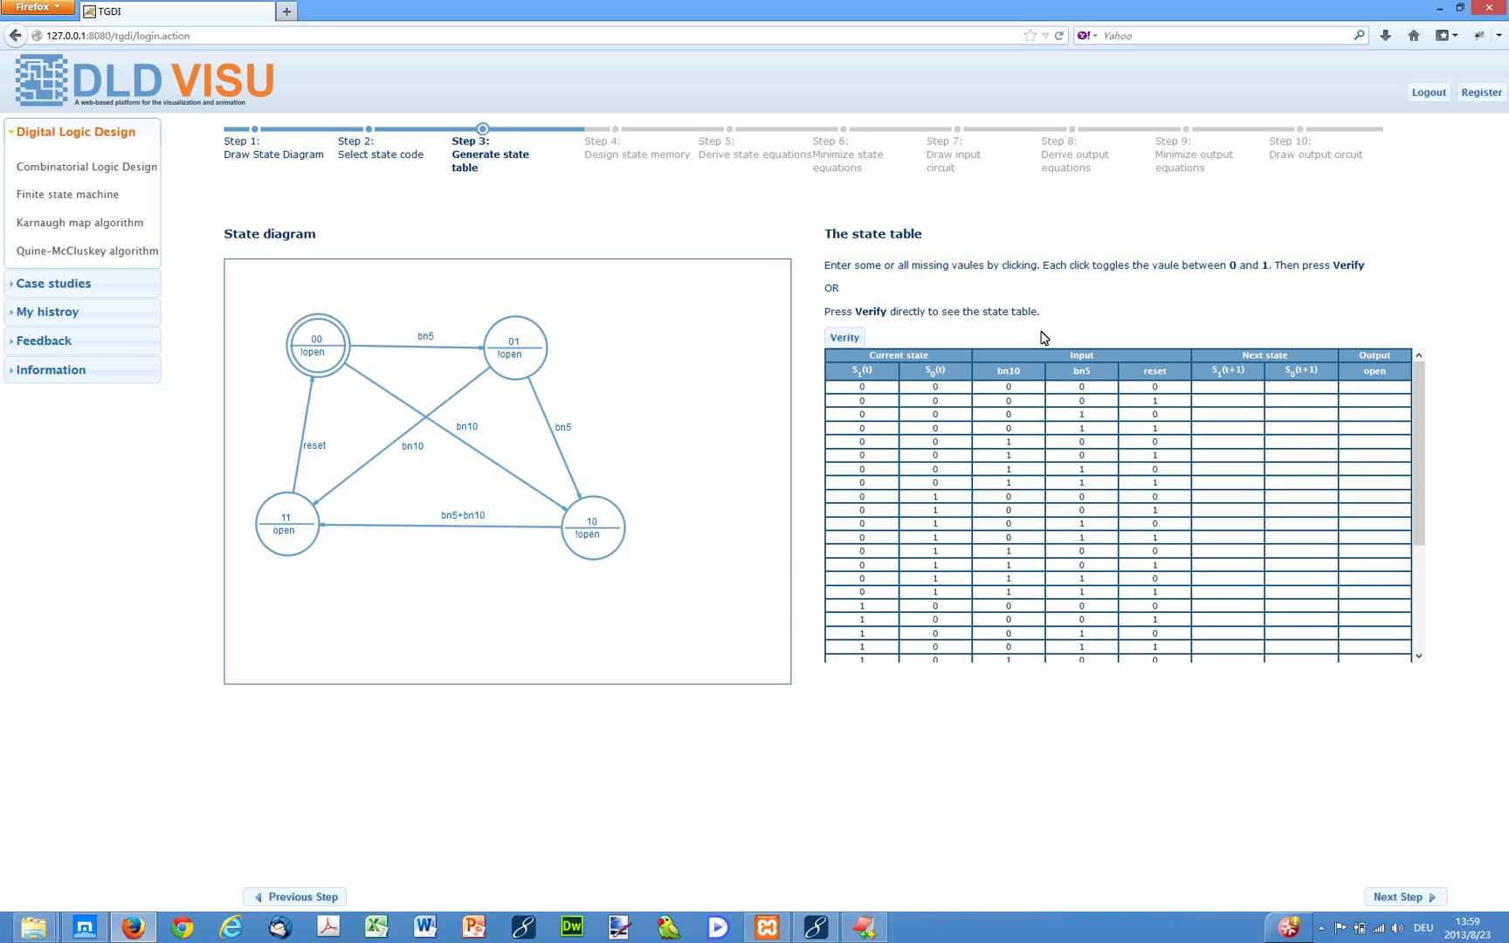
click(1243, 417)
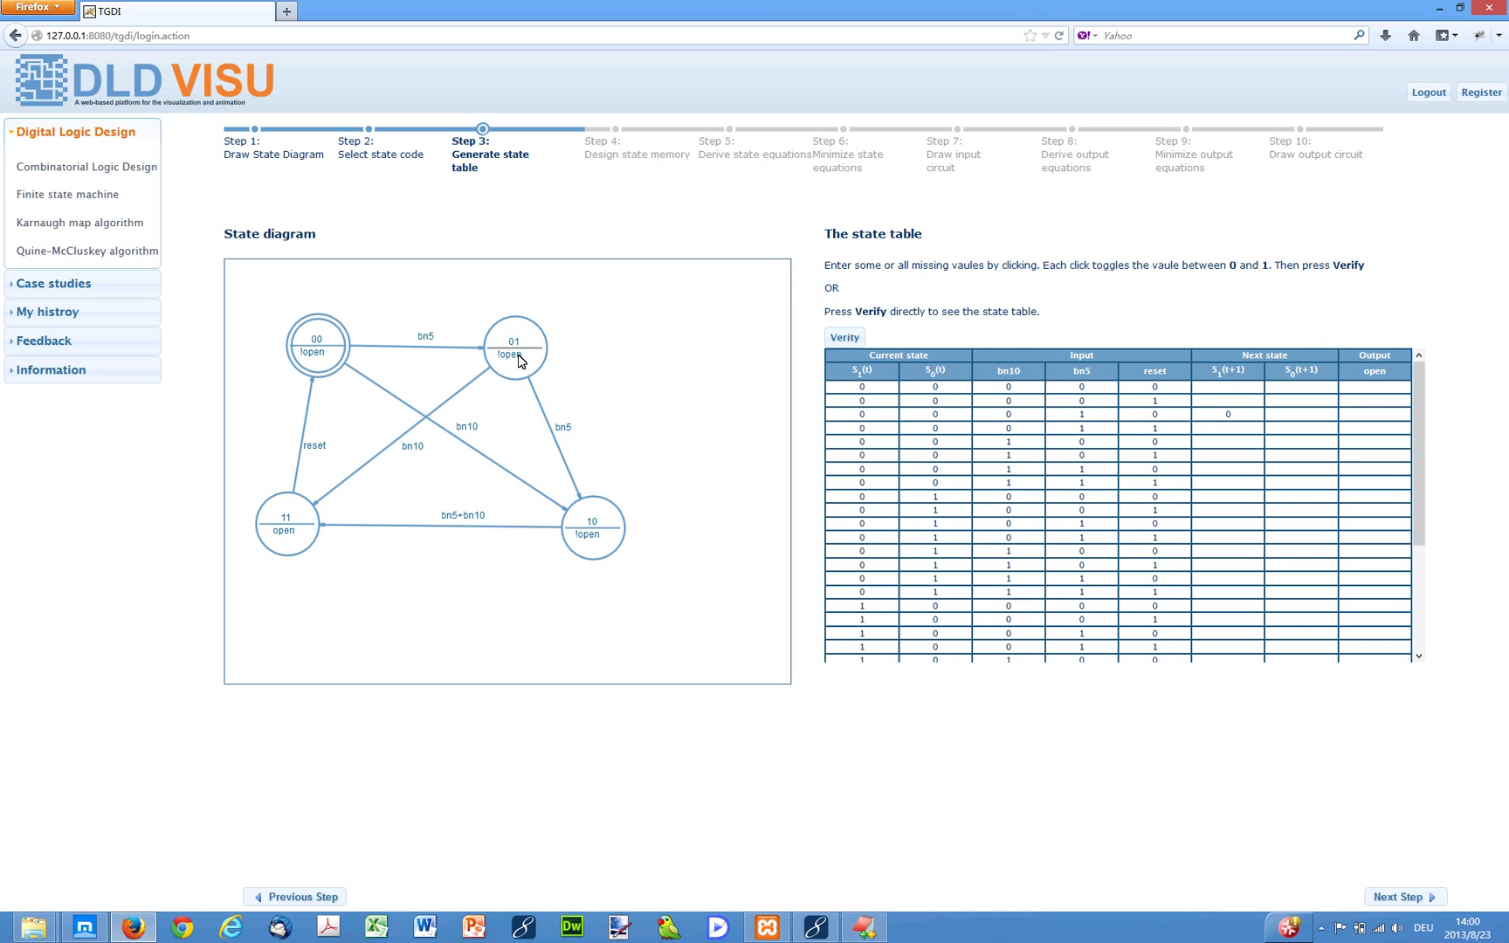
click(1290, 418)
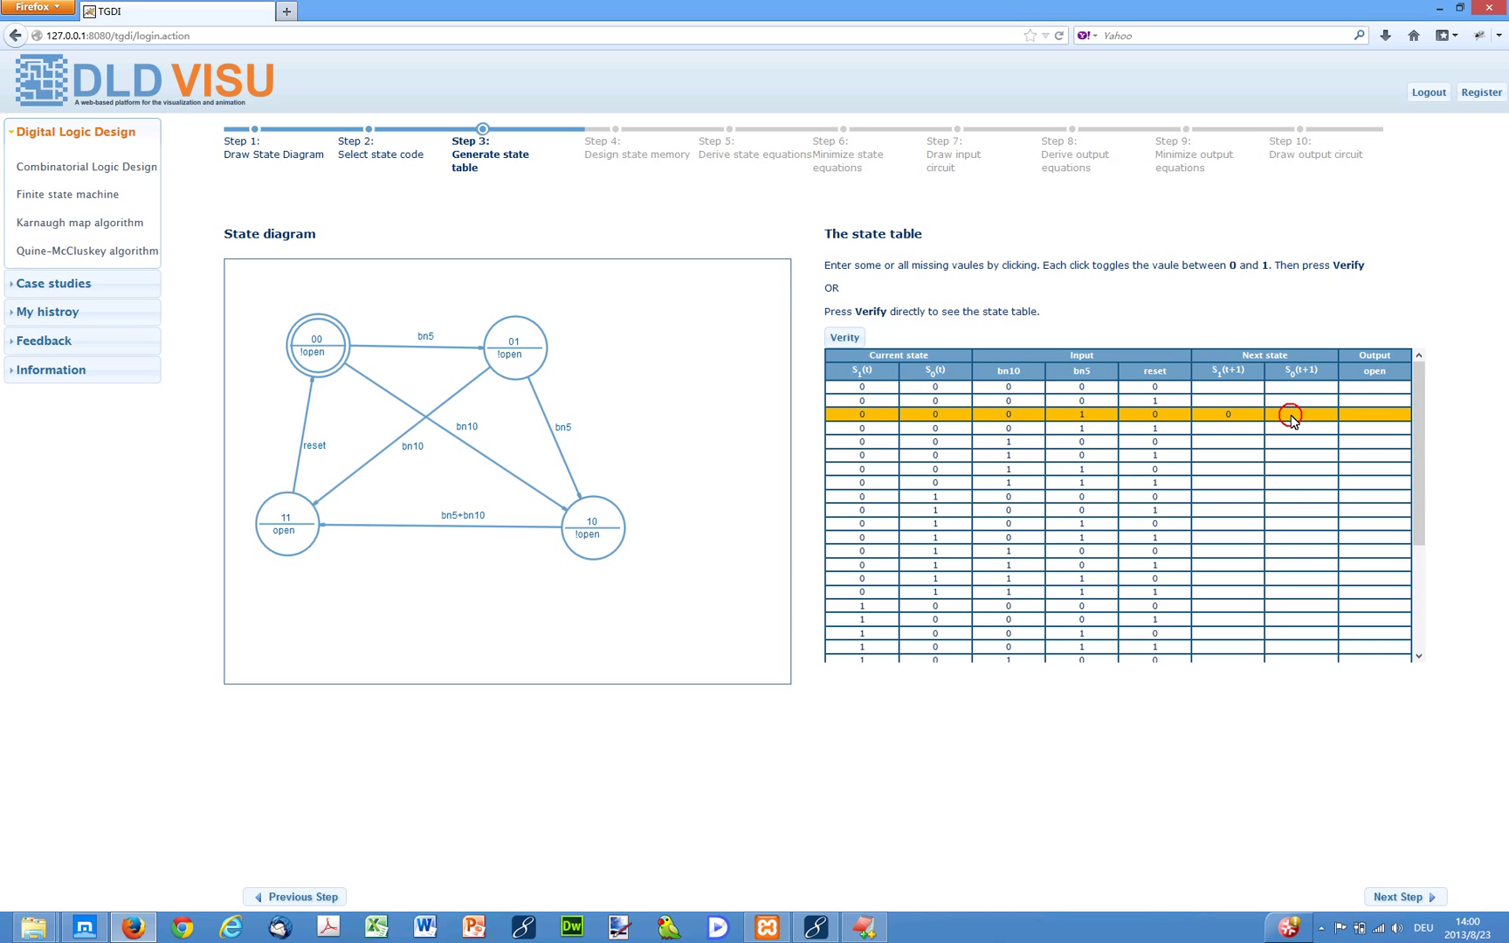
click(1369, 420)
For state 00 with bn10=1, bn5=0, reset=0, set S1(t+1) to 1, fill in S0(t+1), set open to 0, and verify the table
click(1234, 442)
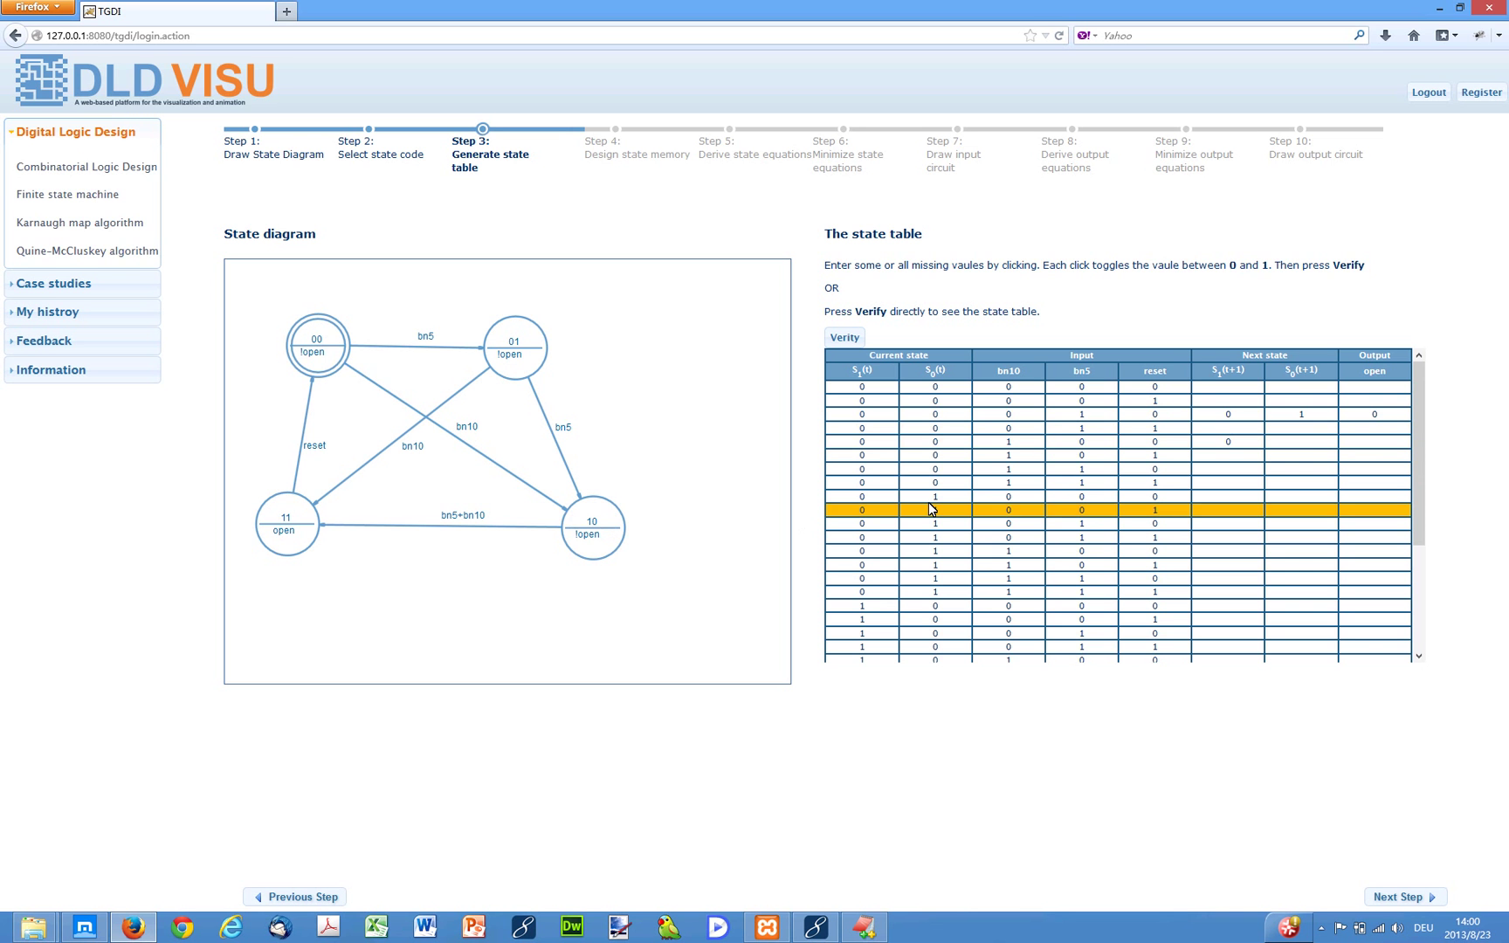
click(1241, 442)
click(1243, 445)
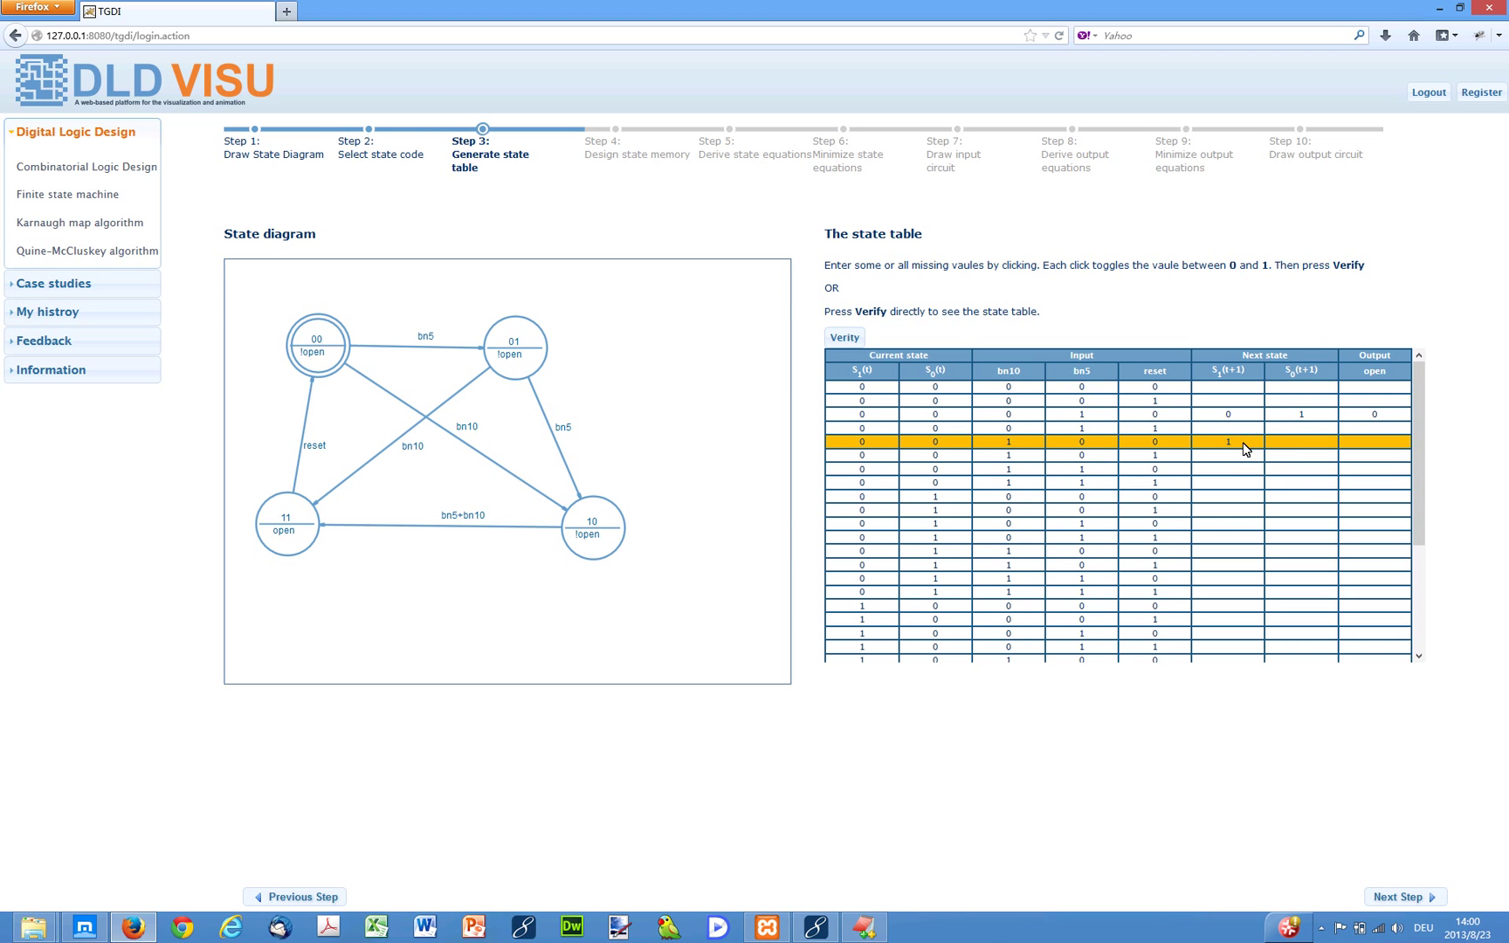
click(1326, 445)
click(1370, 444)
click(843, 339)
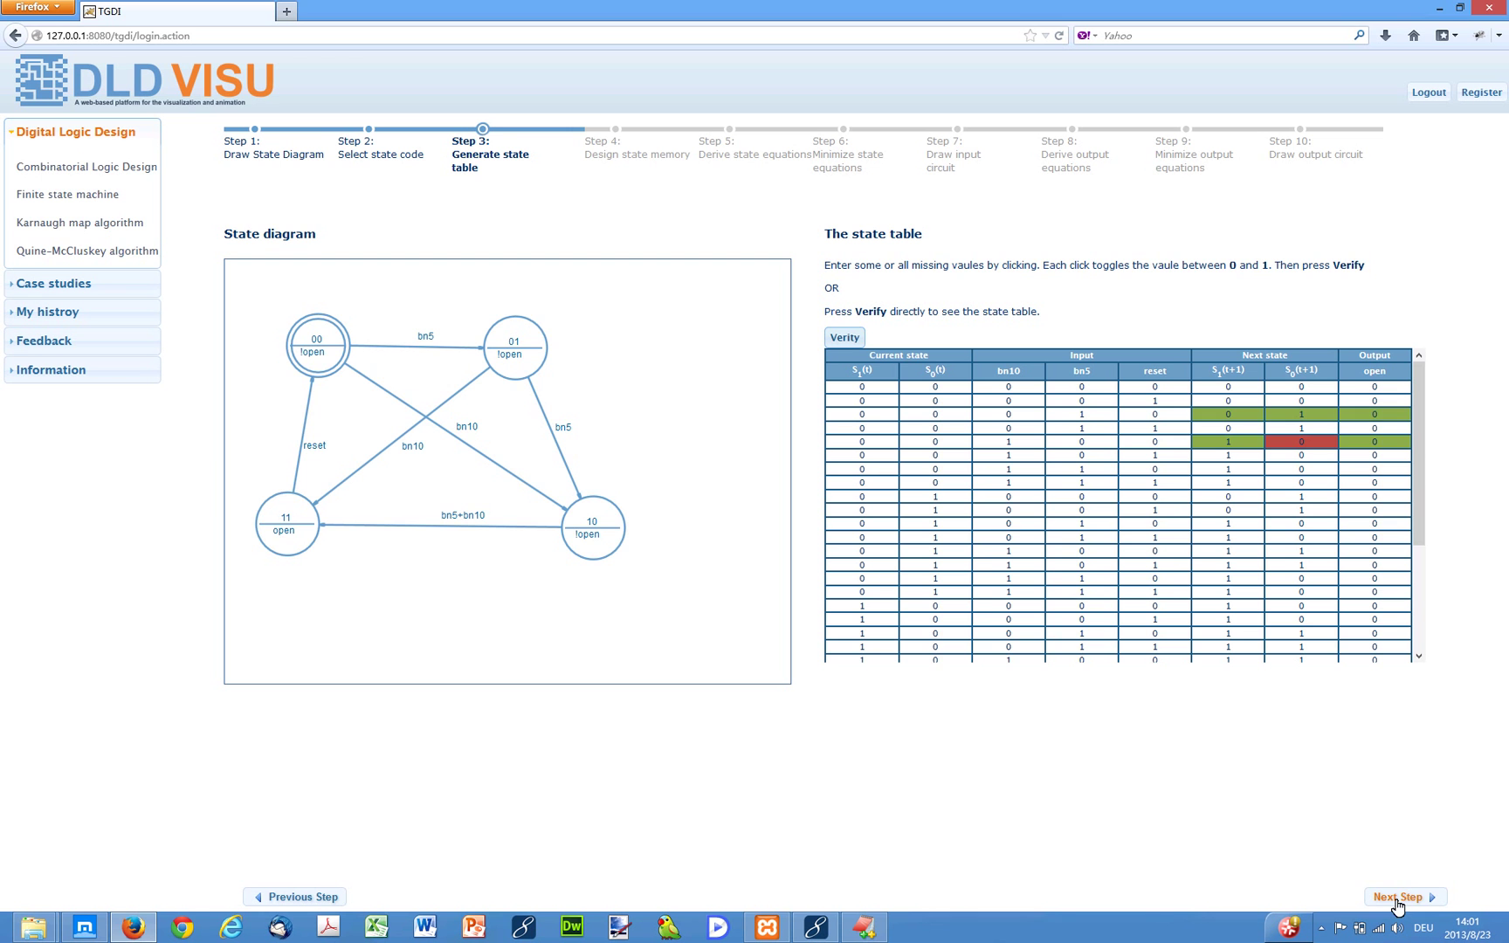
Advance to state memory design, preview the JK flip-flops and choose D-FlipFlop
click(1397, 899)
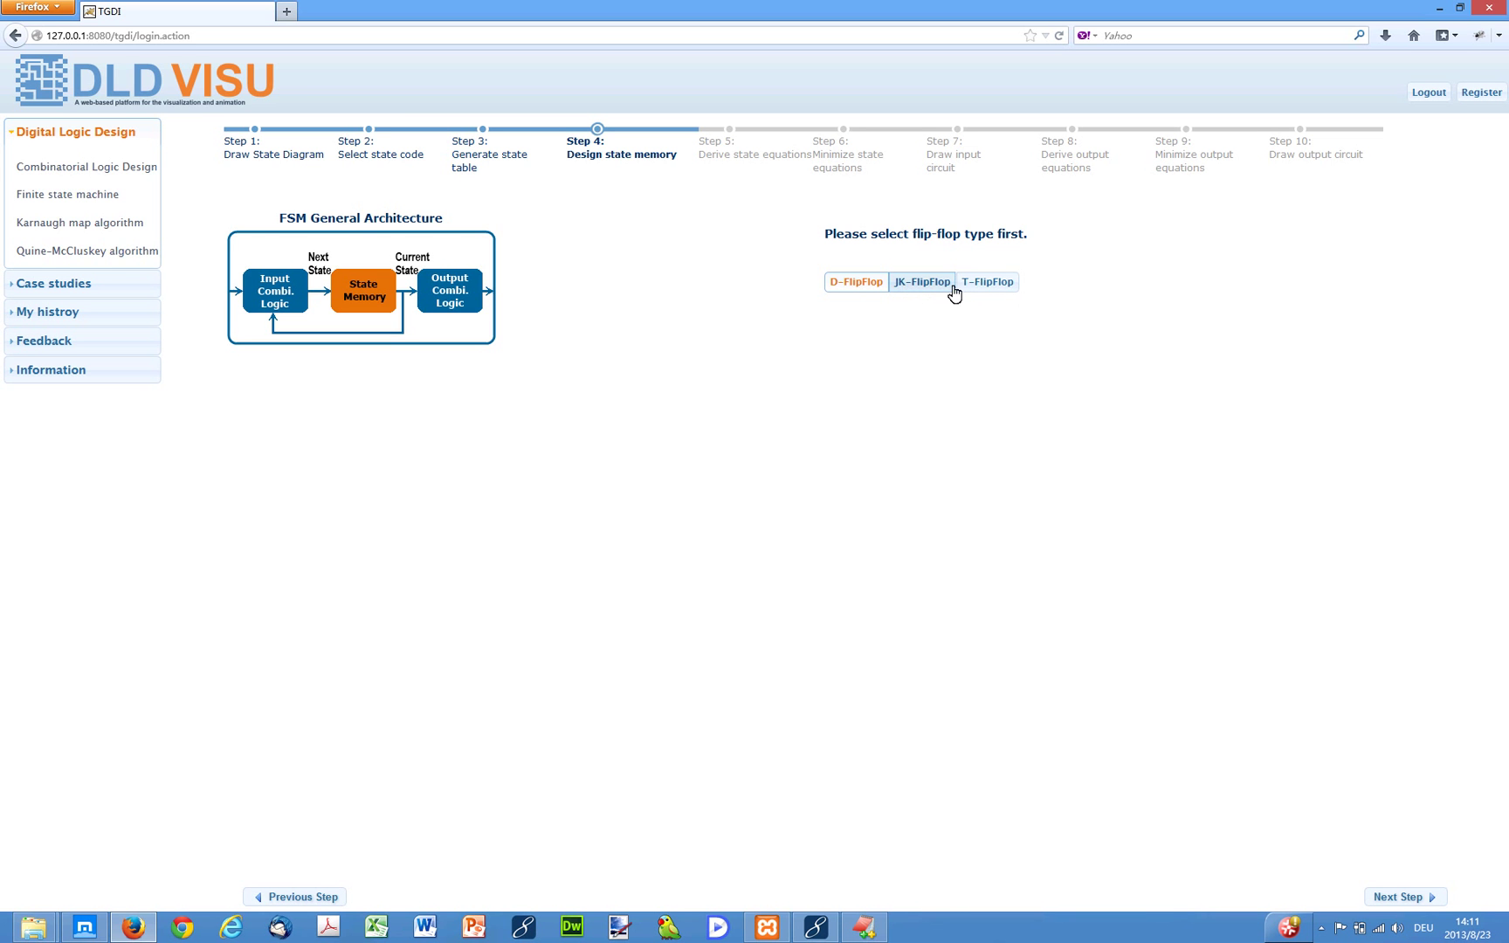
click(925, 284)
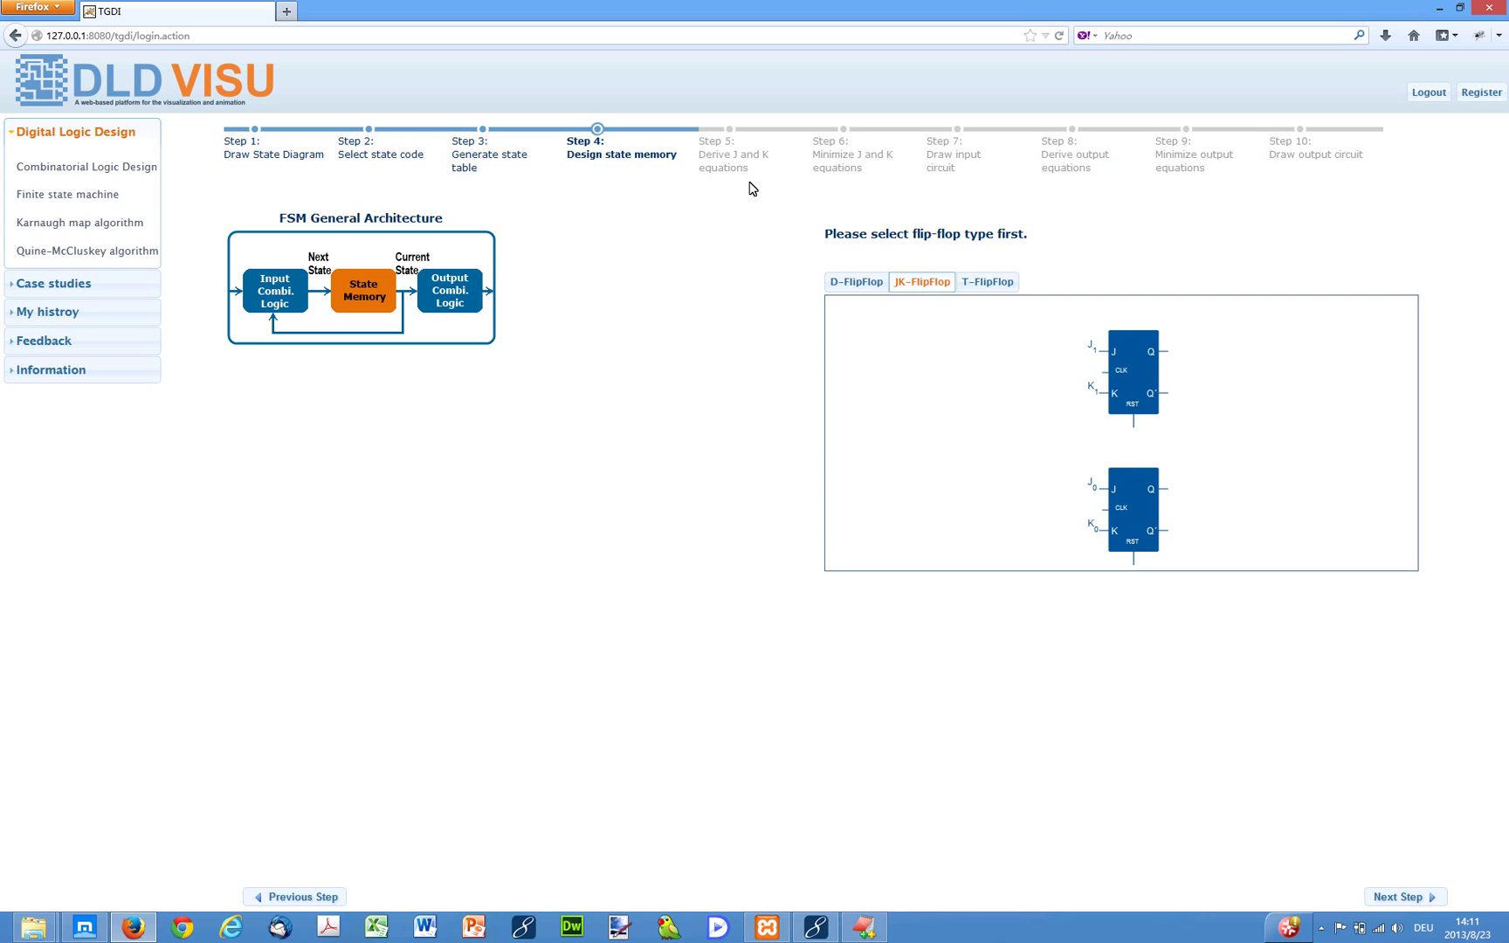
click(846, 285)
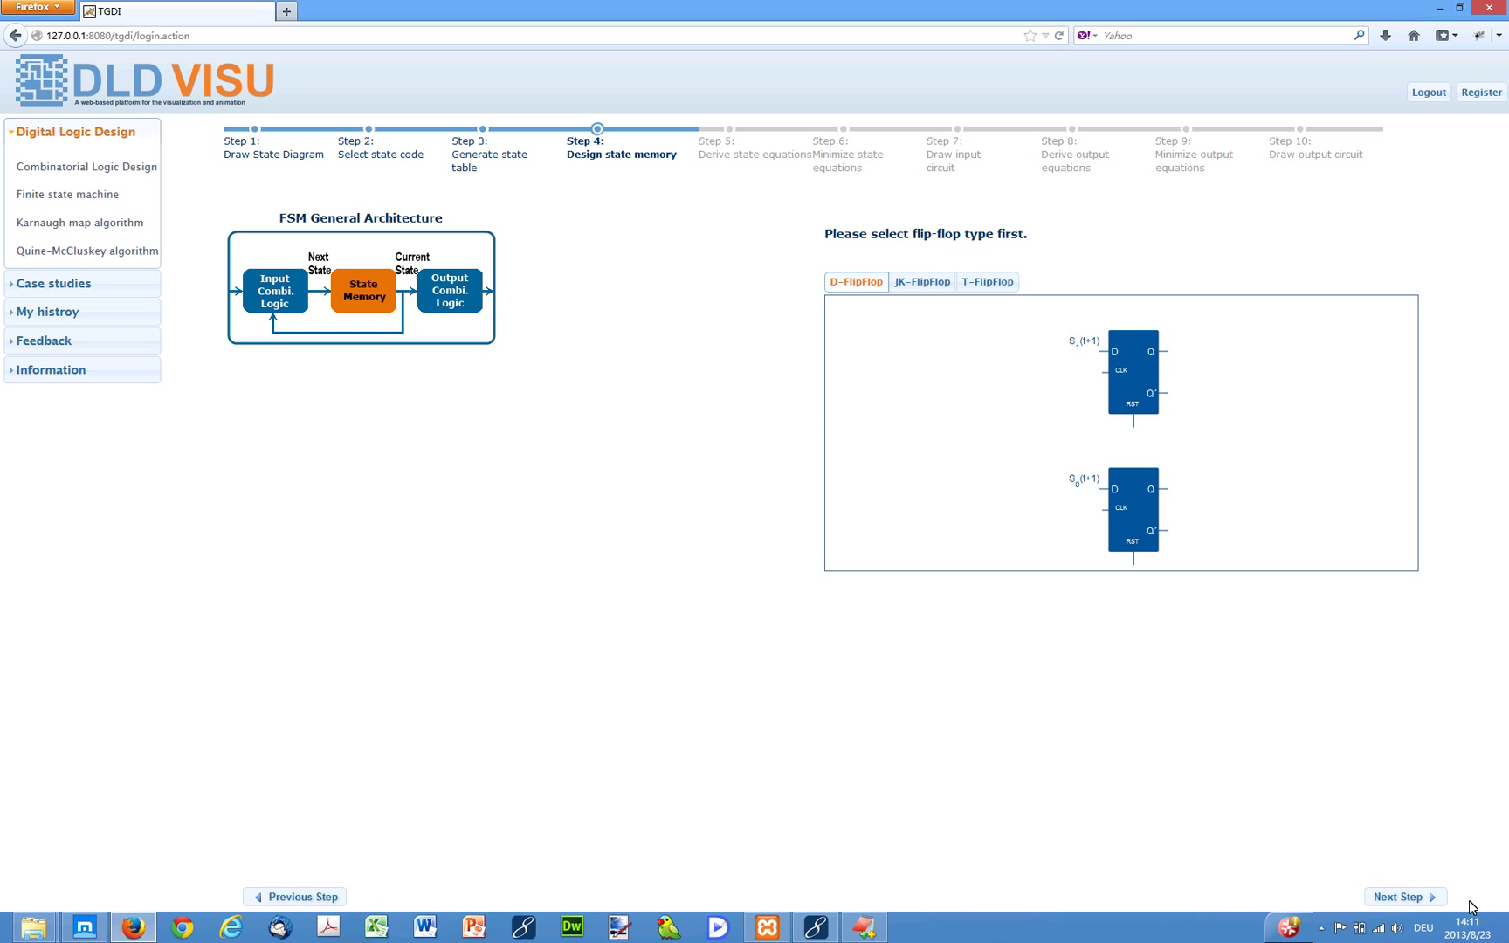
Advance to state equation derivation, review the state table and derive the input logic equation for S1(t+1)
click(1407, 897)
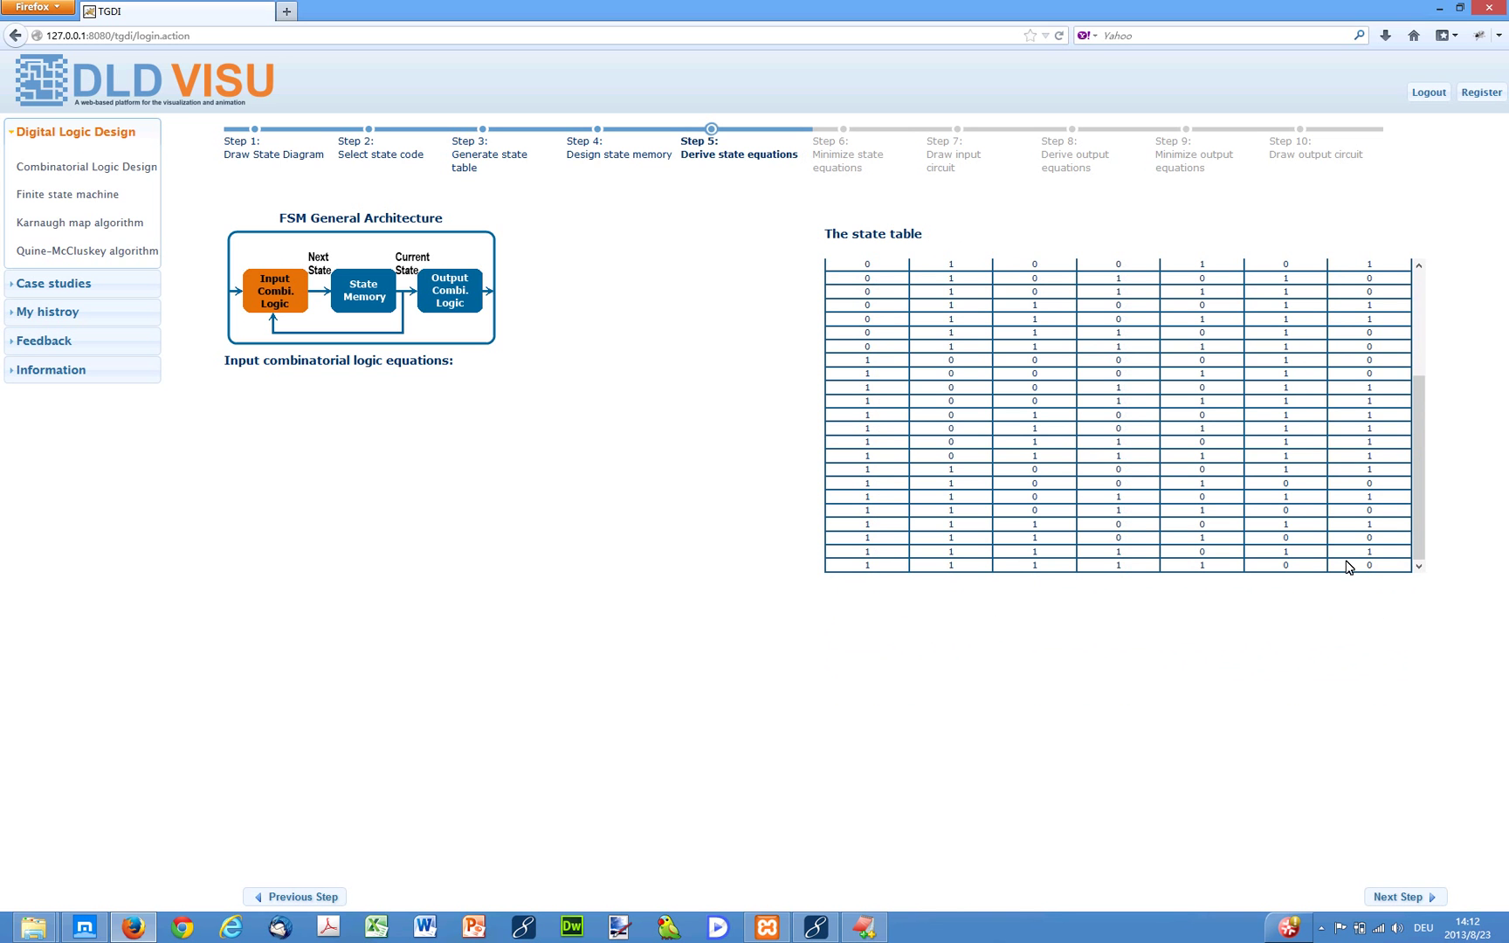
drag(1428, 426, 1412, 313)
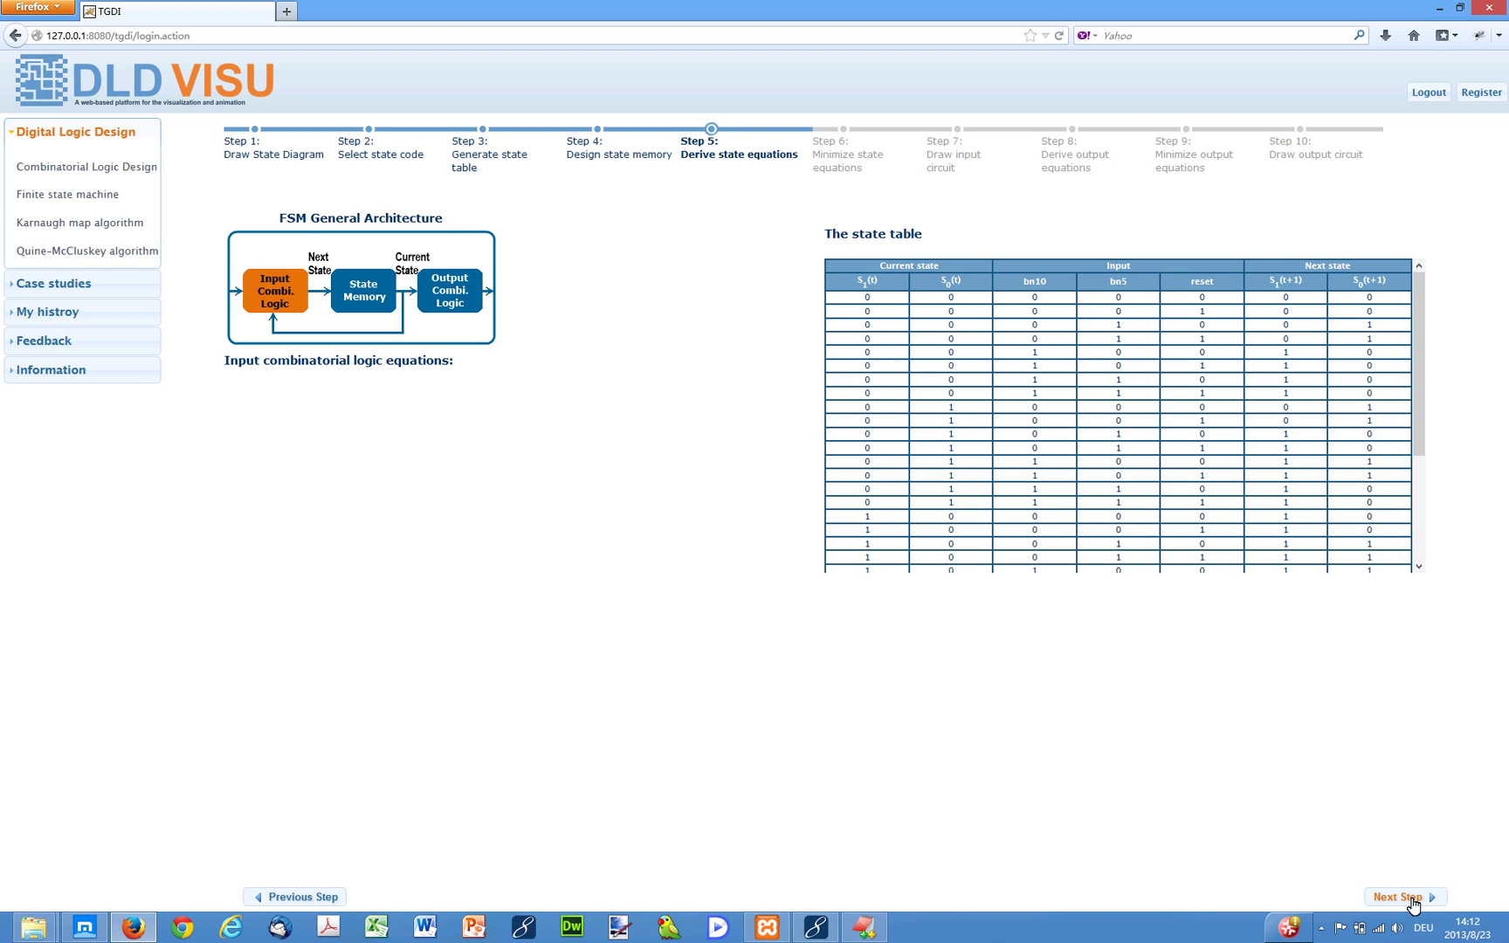
click(1402, 898)
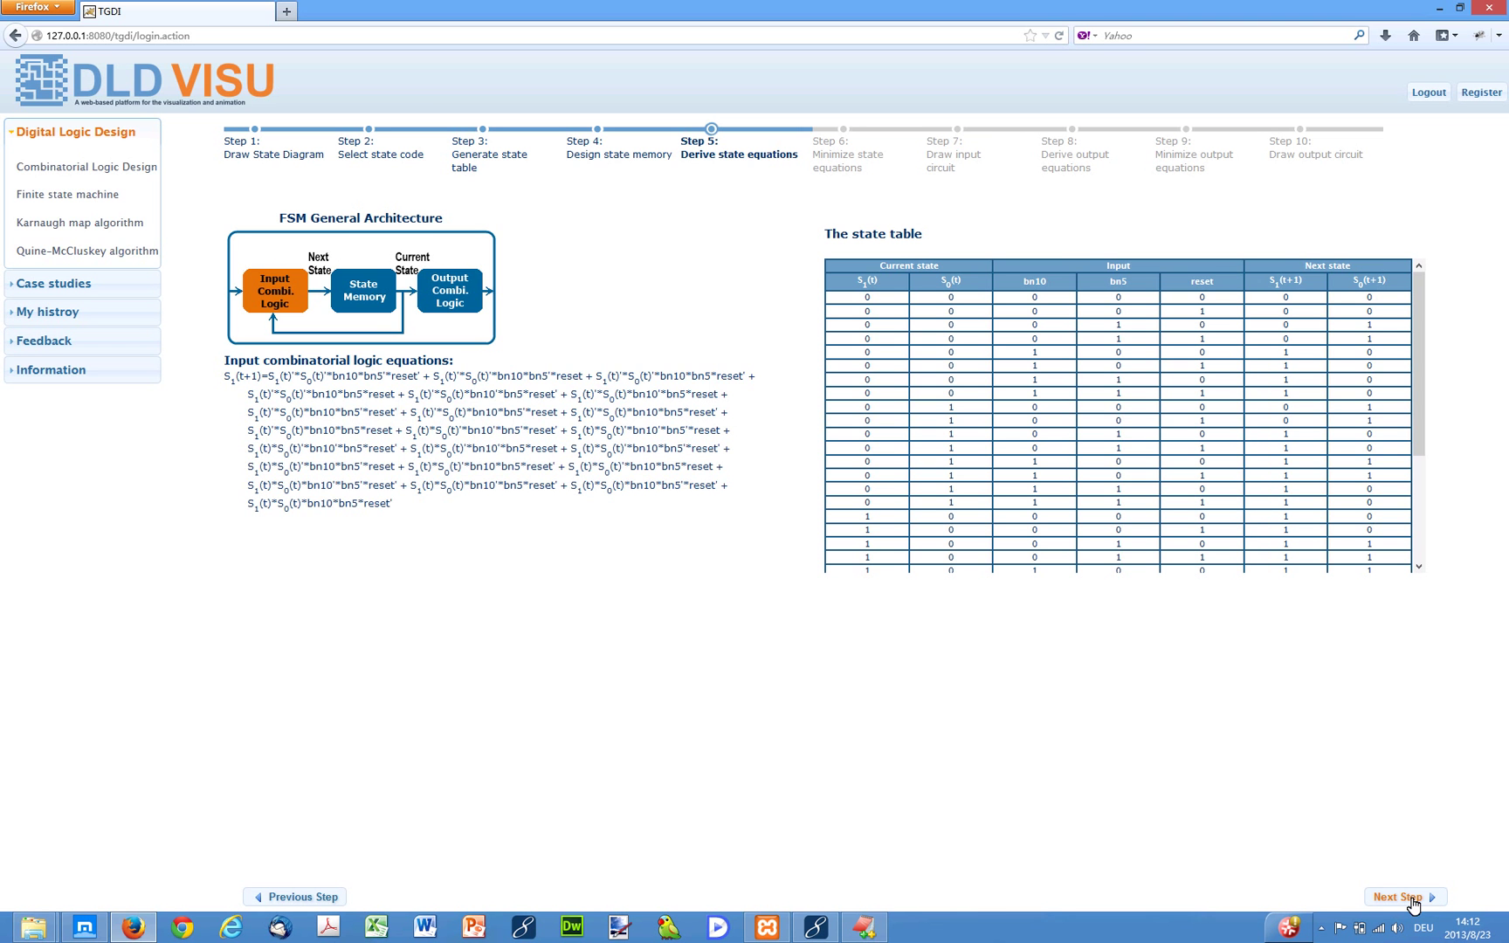
Derive the input logic equation for S0(t+1), then advance to minimizing both state equations
click(1402, 898)
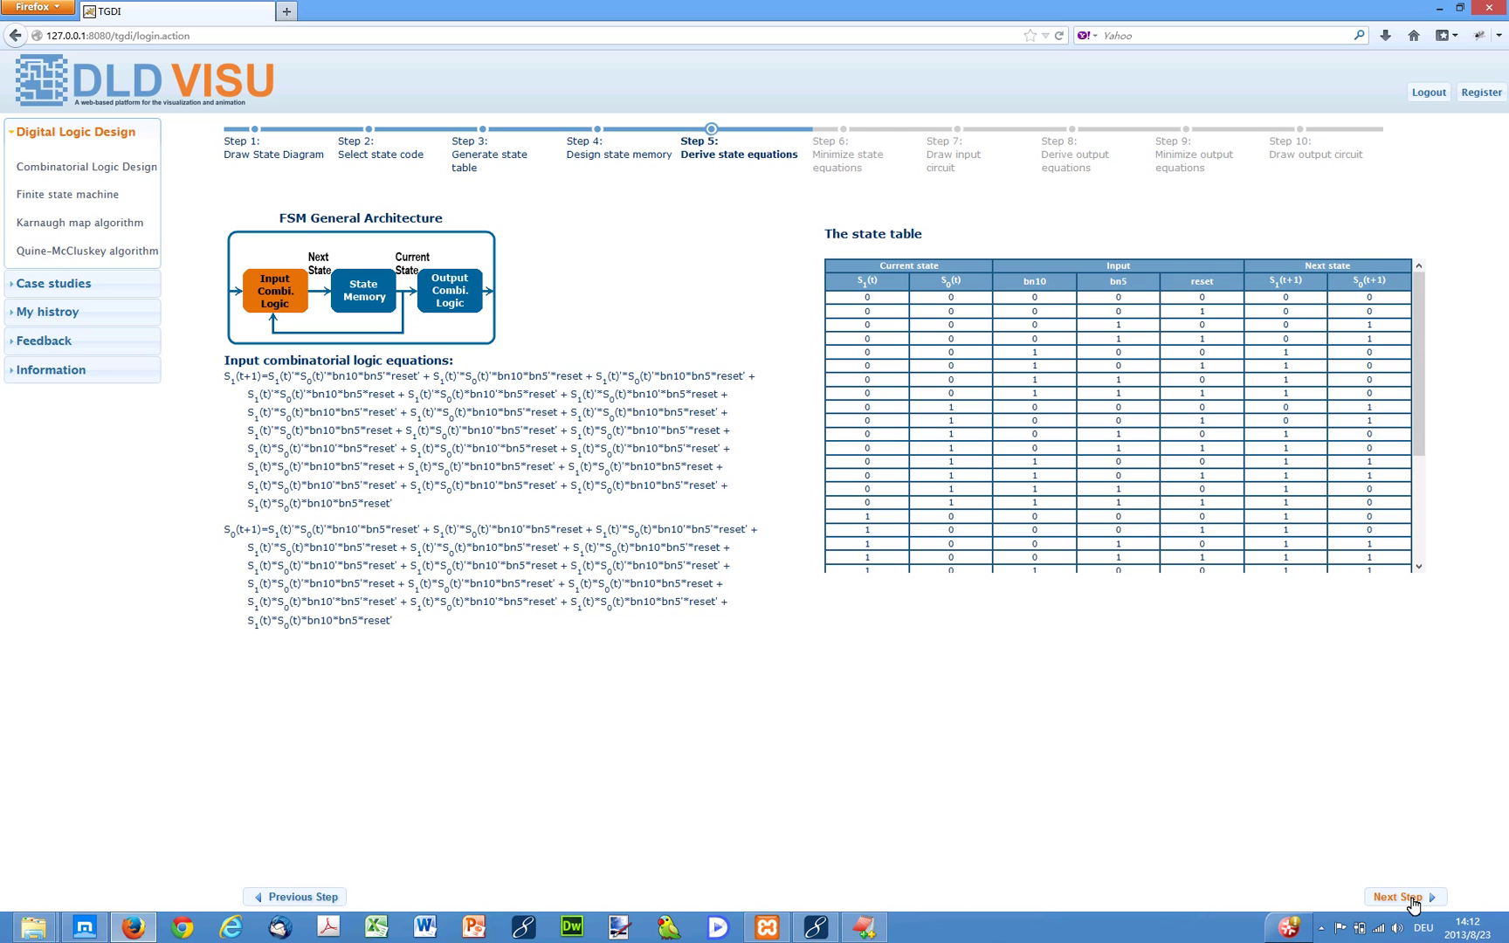
click(1370, 339)
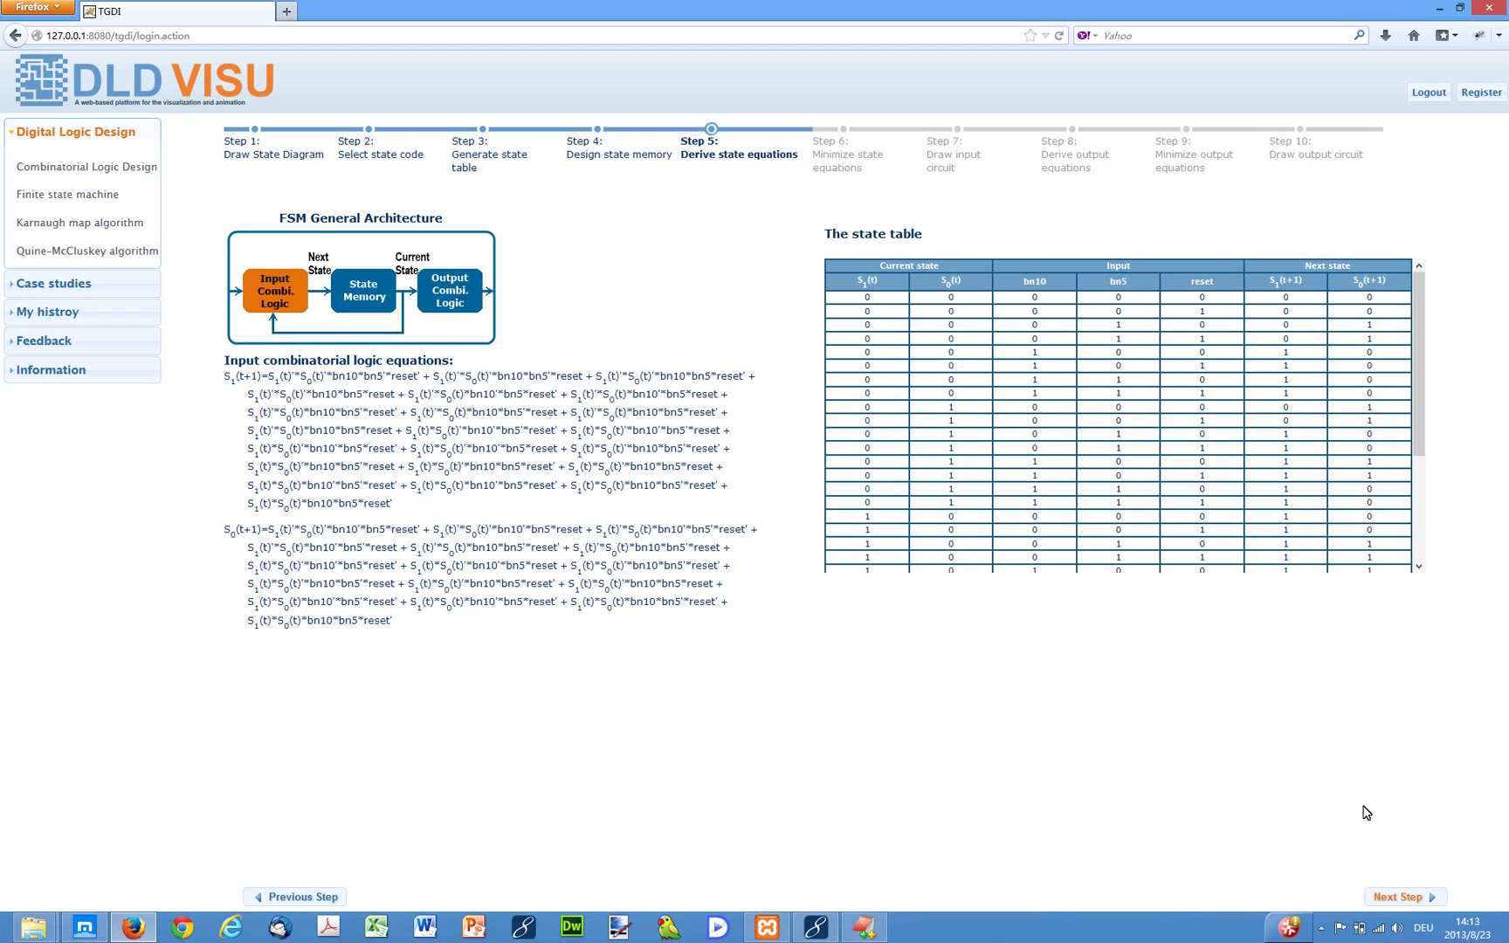
click(1396, 897)
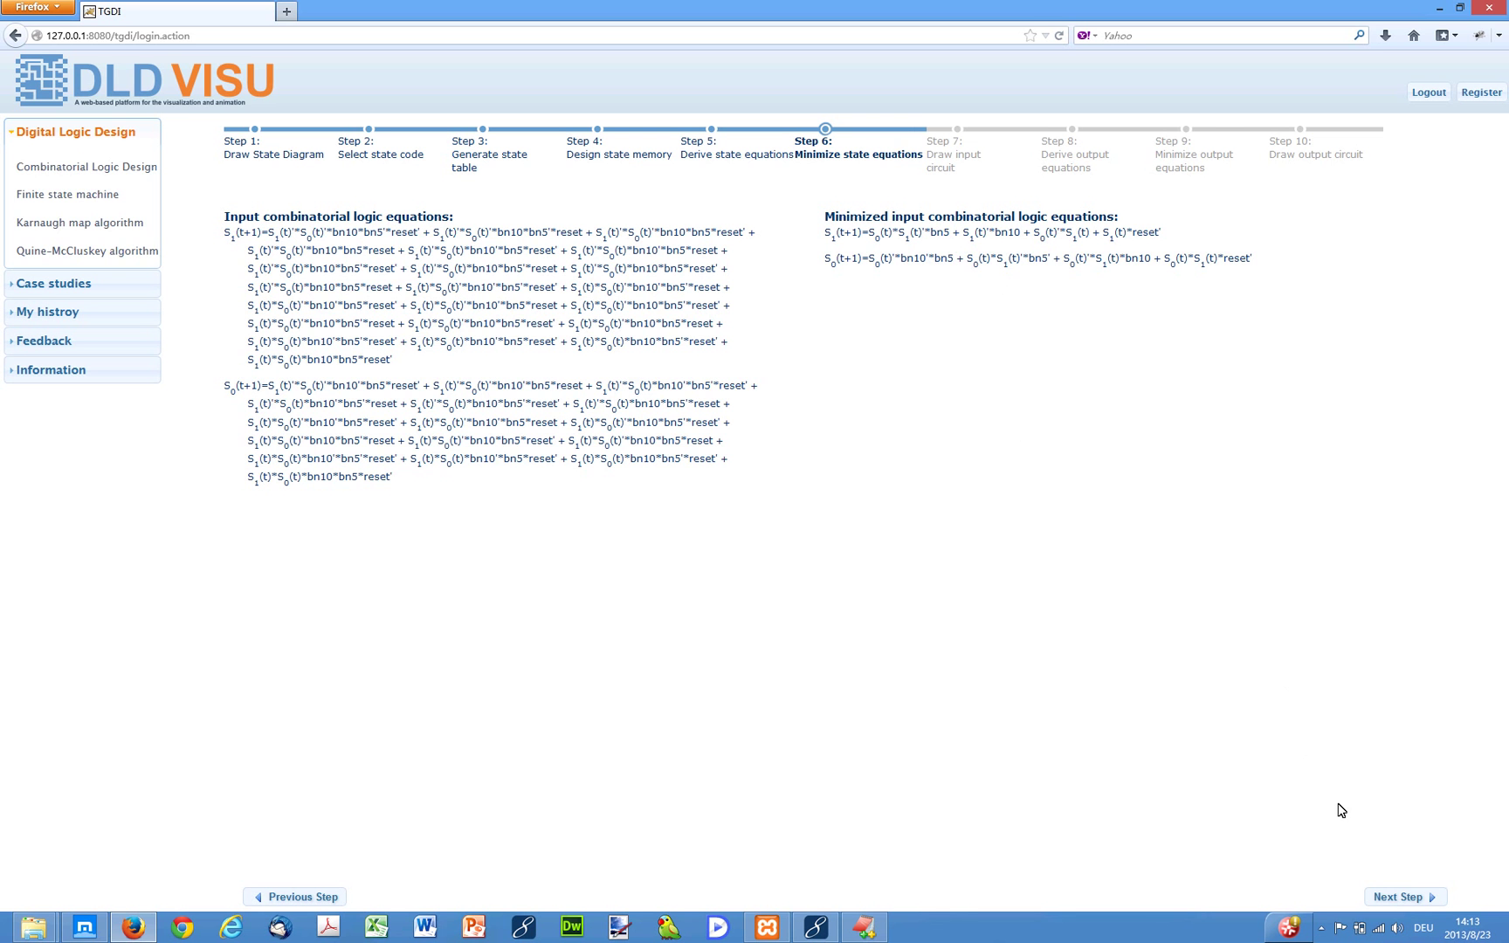
Advance to the input circuit and draw the flip-flops, signal lines and all AND/OR gates for the minimized S1(t+1) equation
click(1394, 896)
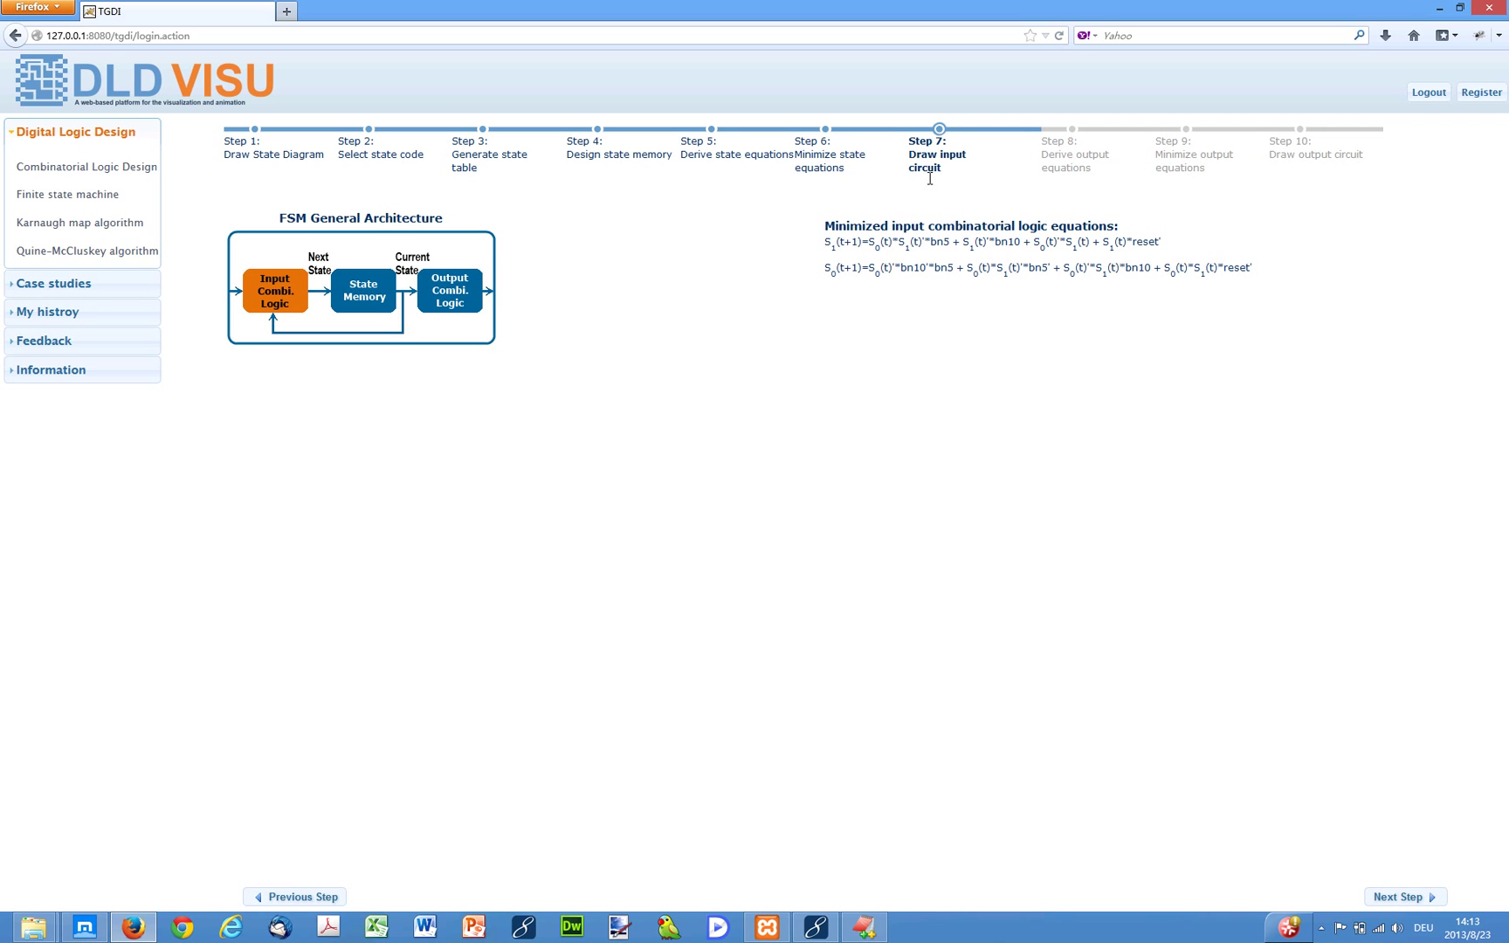
click(1389, 900)
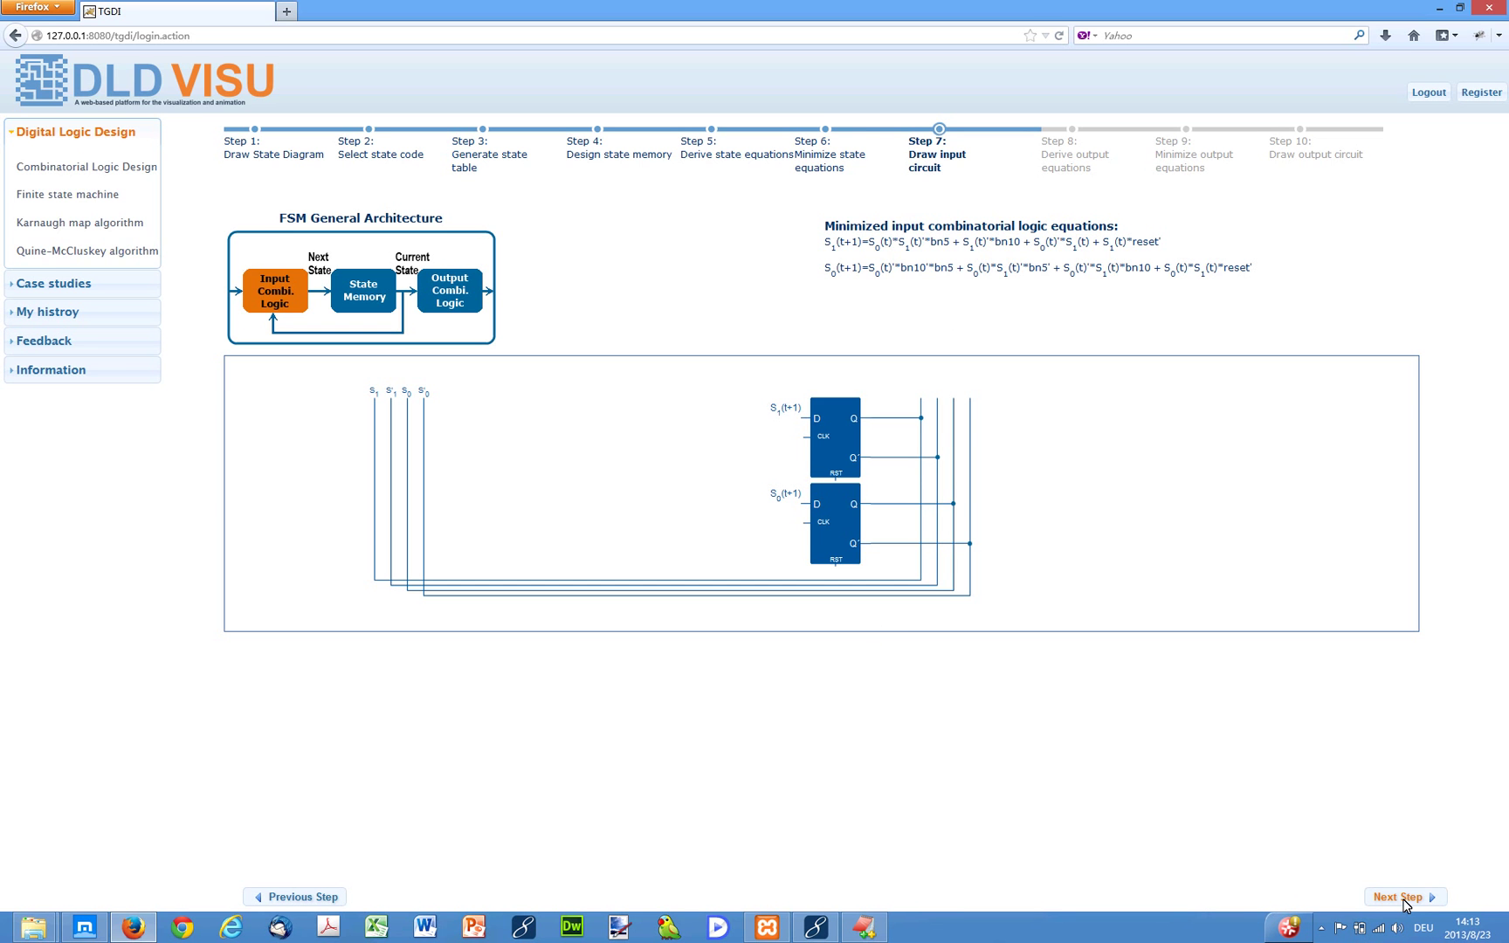
click(1402, 901)
click(1400, 899)
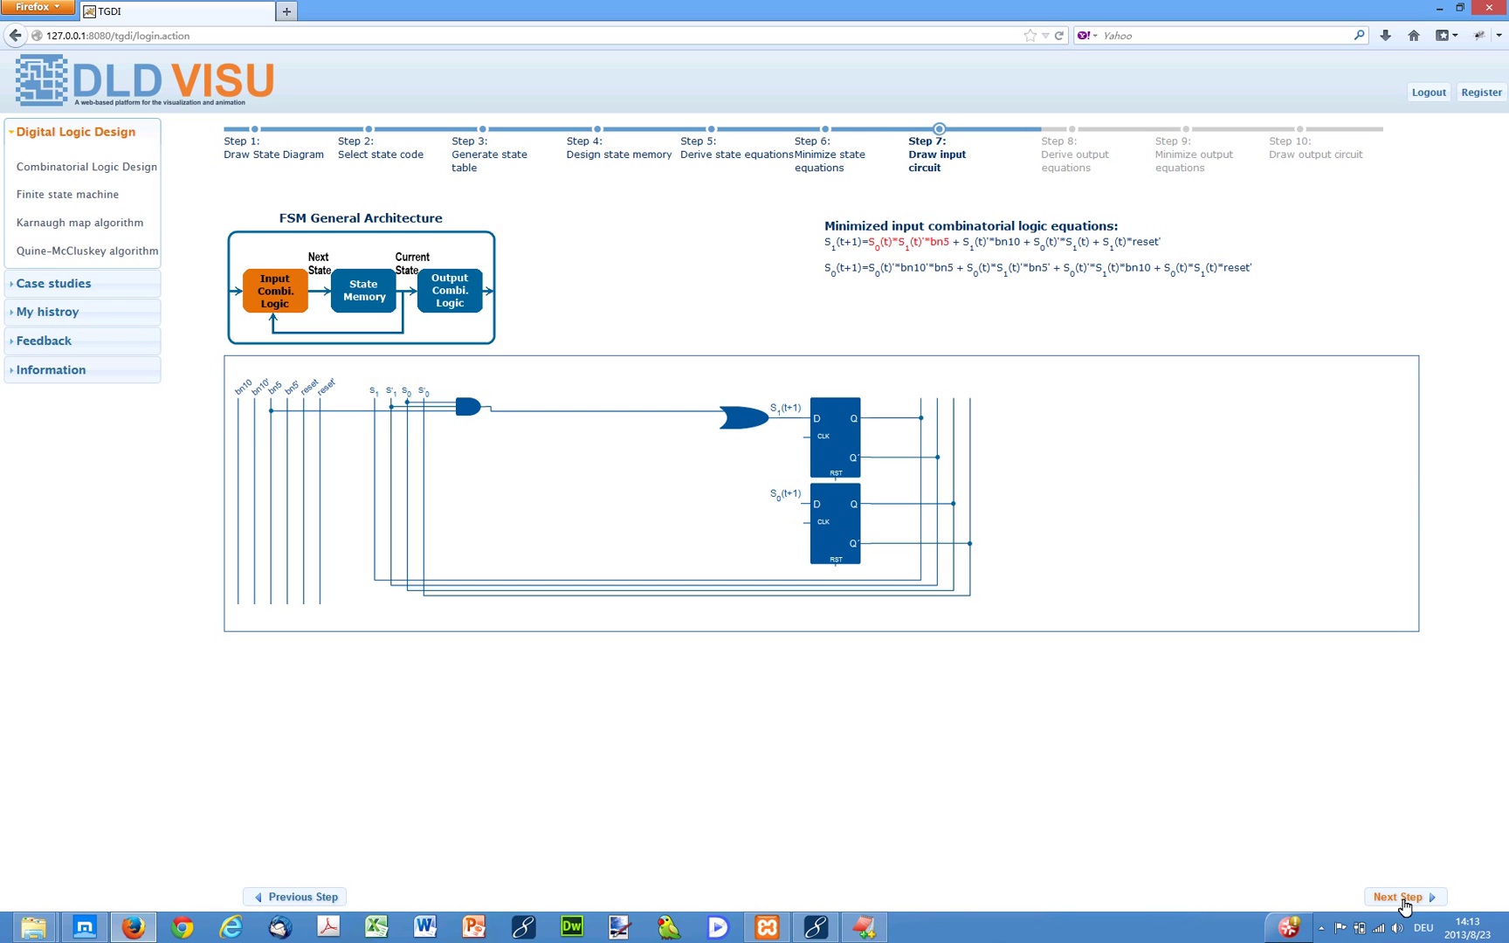
click(1402, 899)
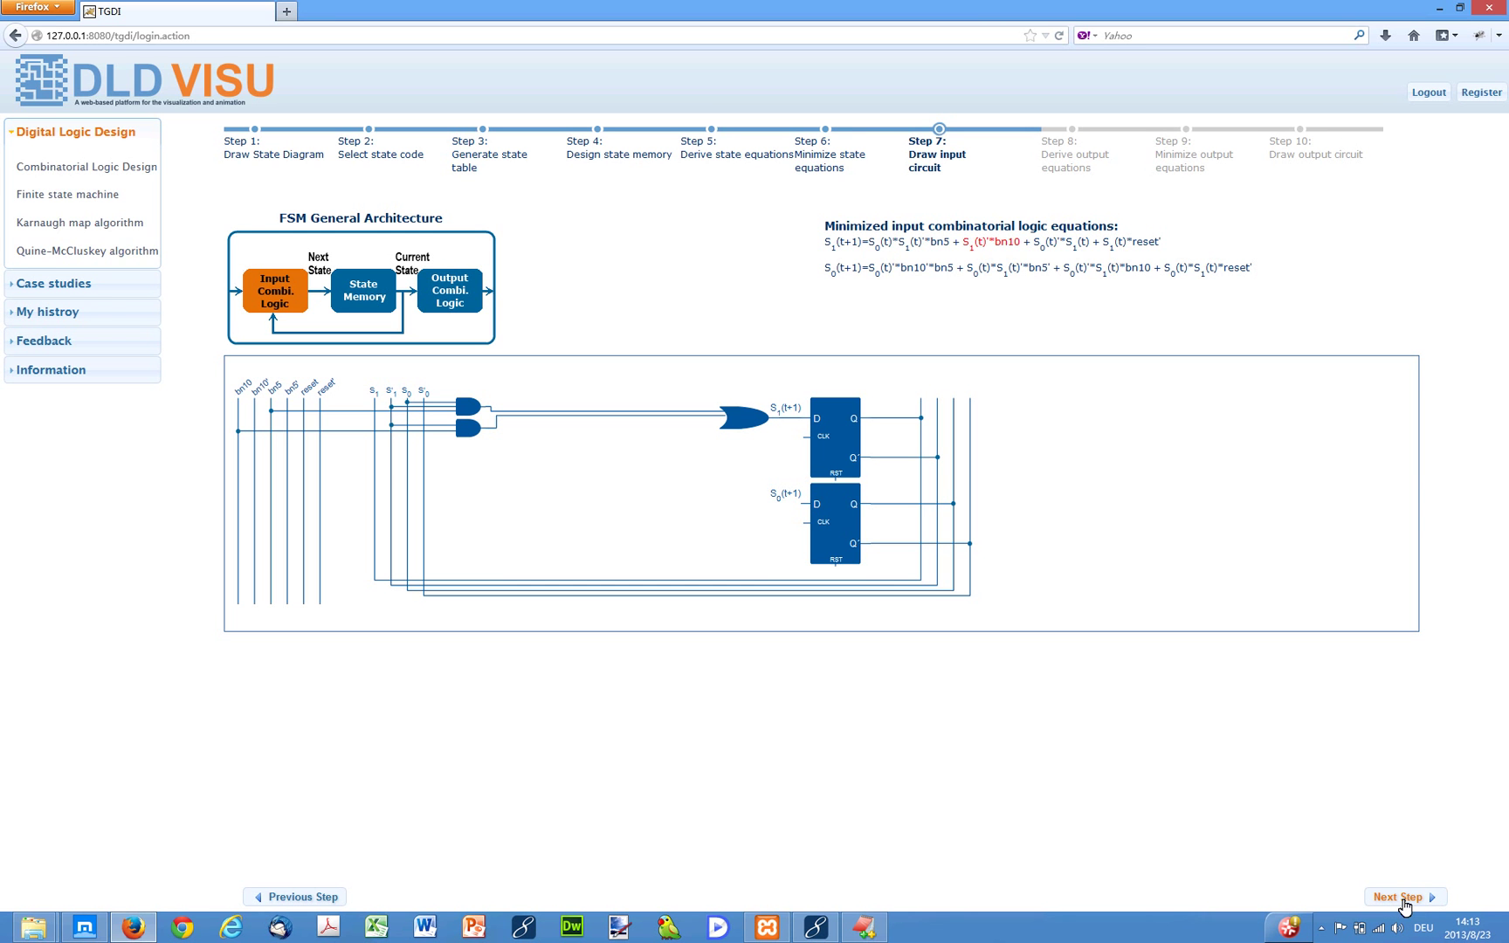
click(1402, 899)
click(1402, 899)
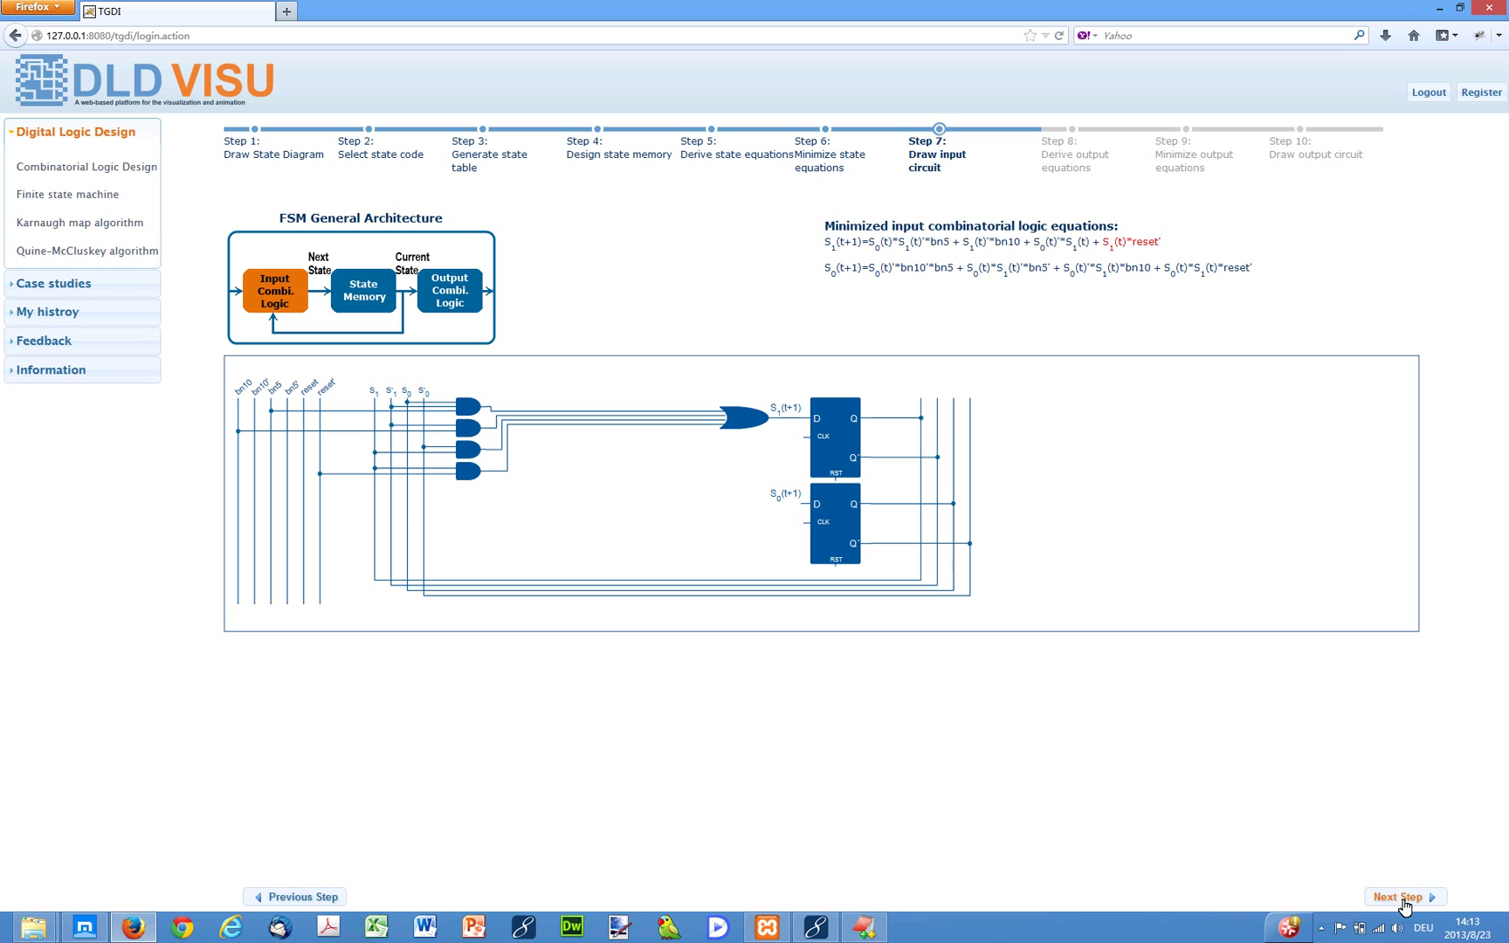
Draw the AND/OR gates for every term of the minimized S0(t+1) equation to complete the input circuit
click(1402, 899)
click(1402, 899)
click(1402, 900)
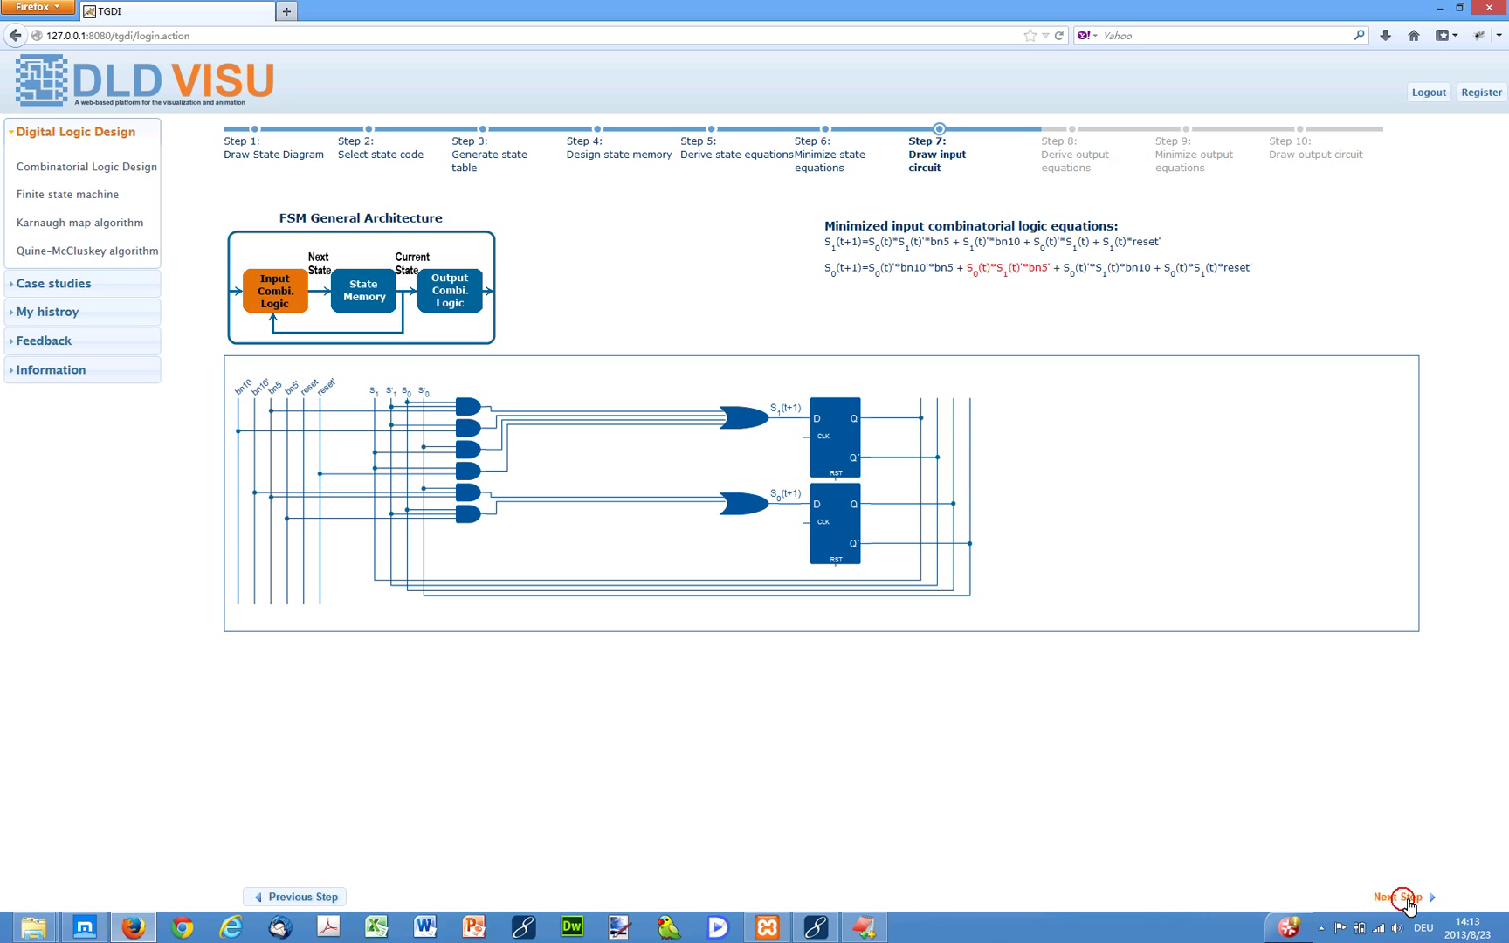
click(1402, 899)
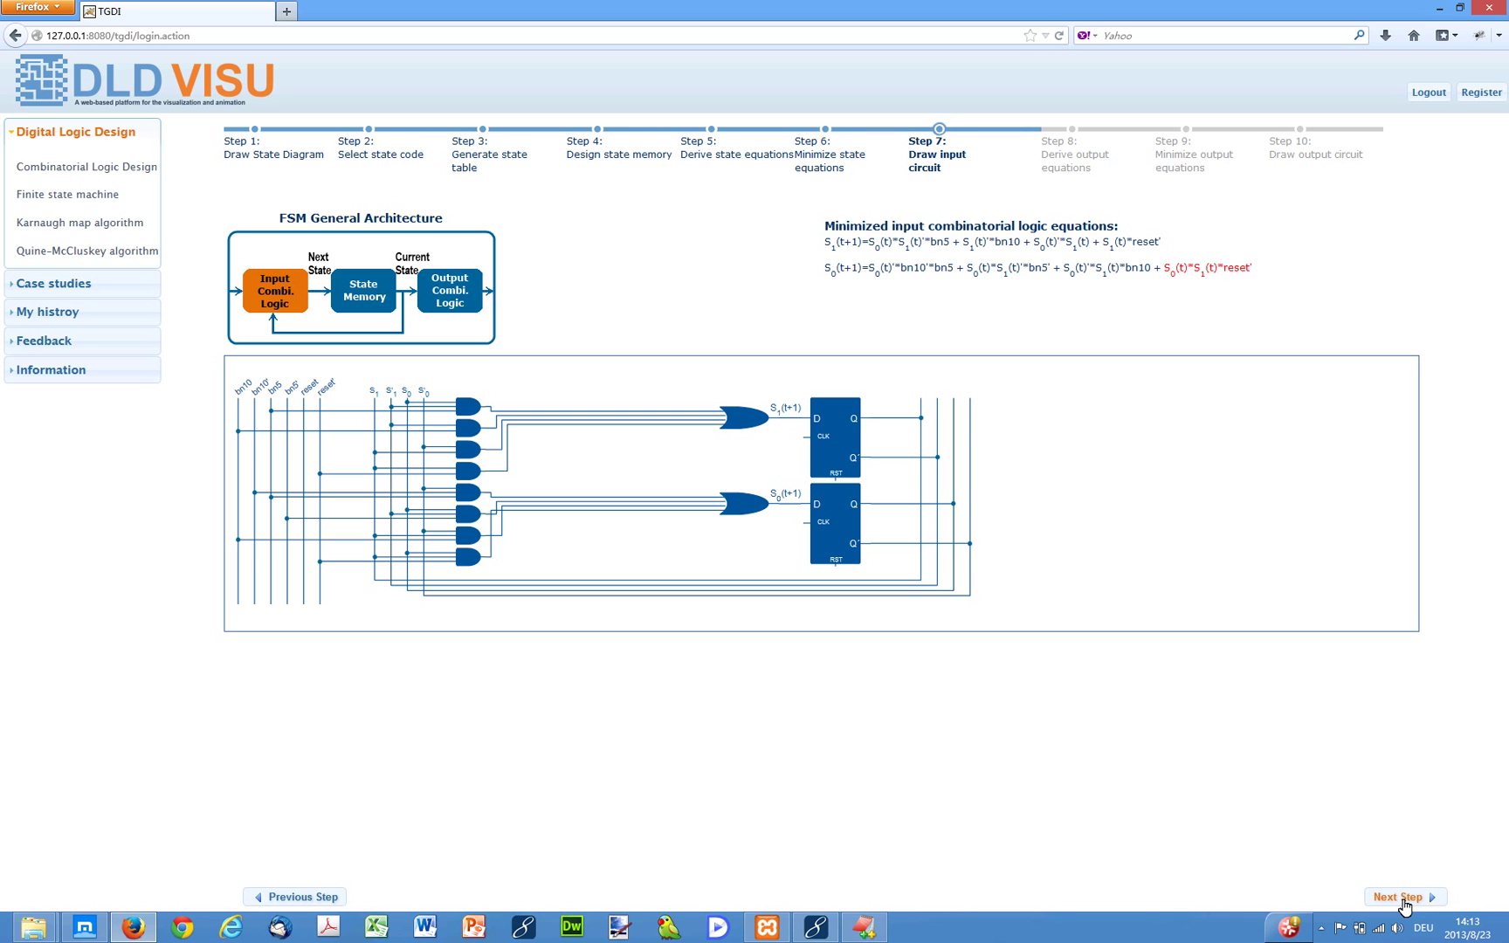
Advance to output equation derivation, review the end of the state table, then derive and minimize the equation for open
click(1402, 900)
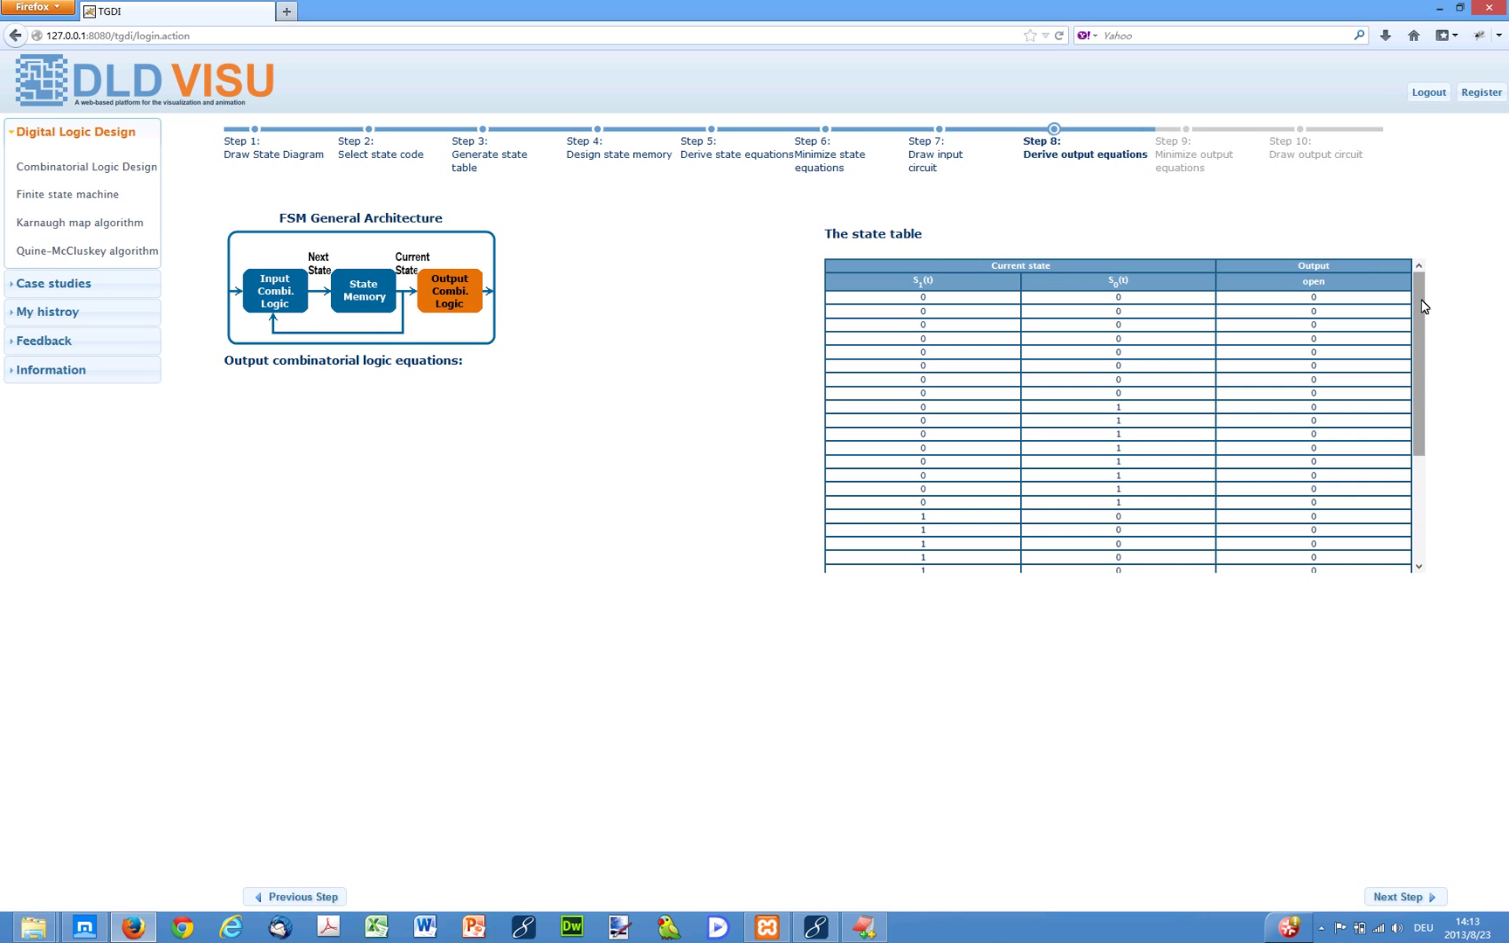
drag(1420, 306, 1420, 441)
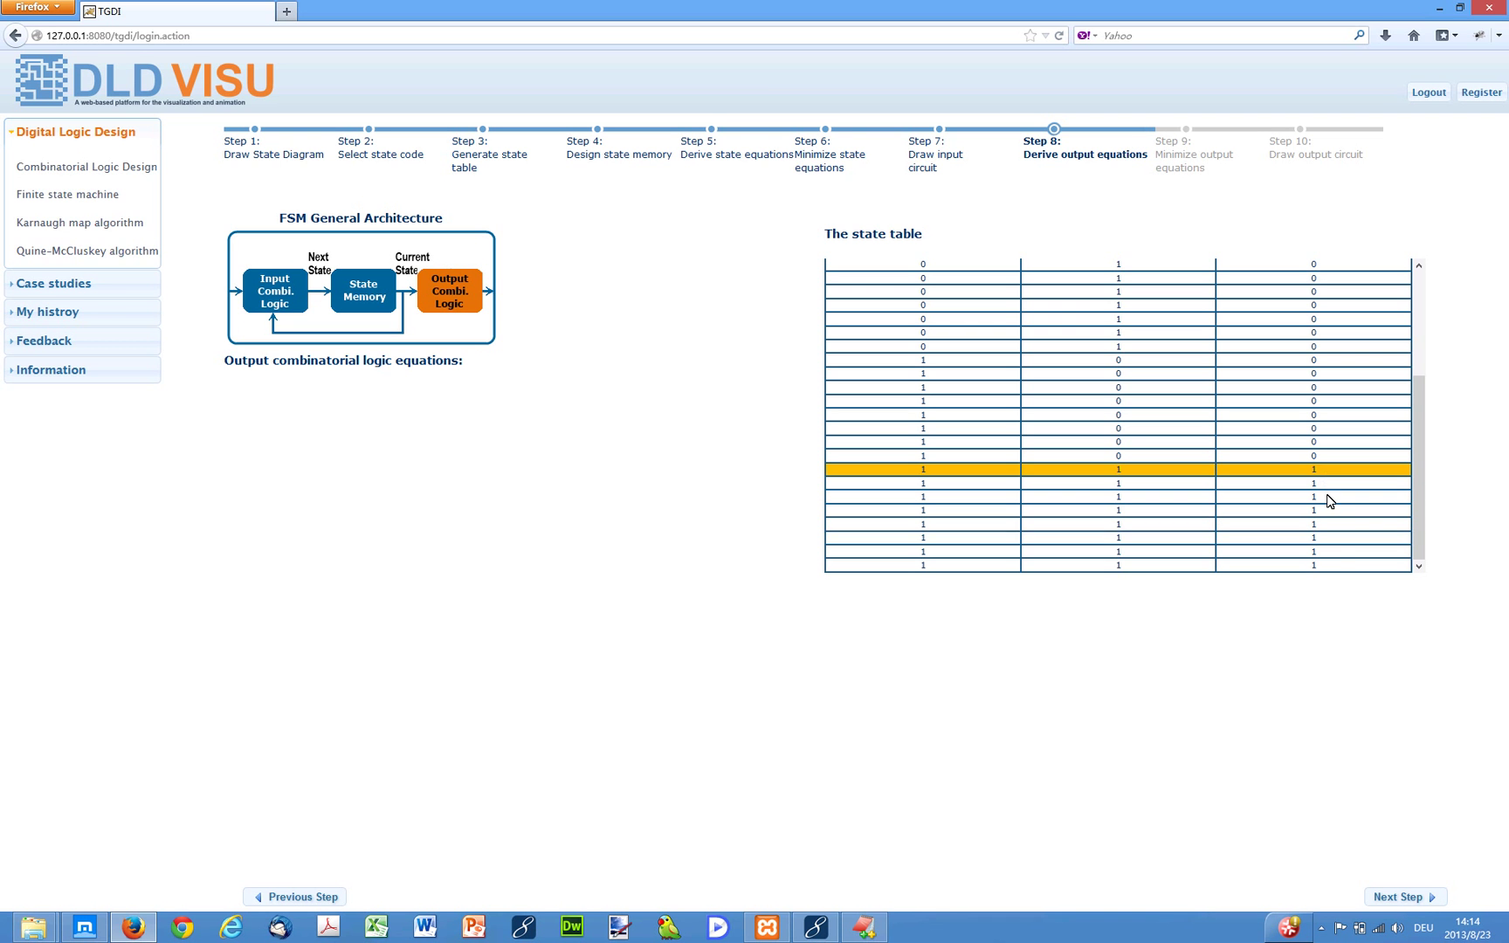
click(1394, 899)
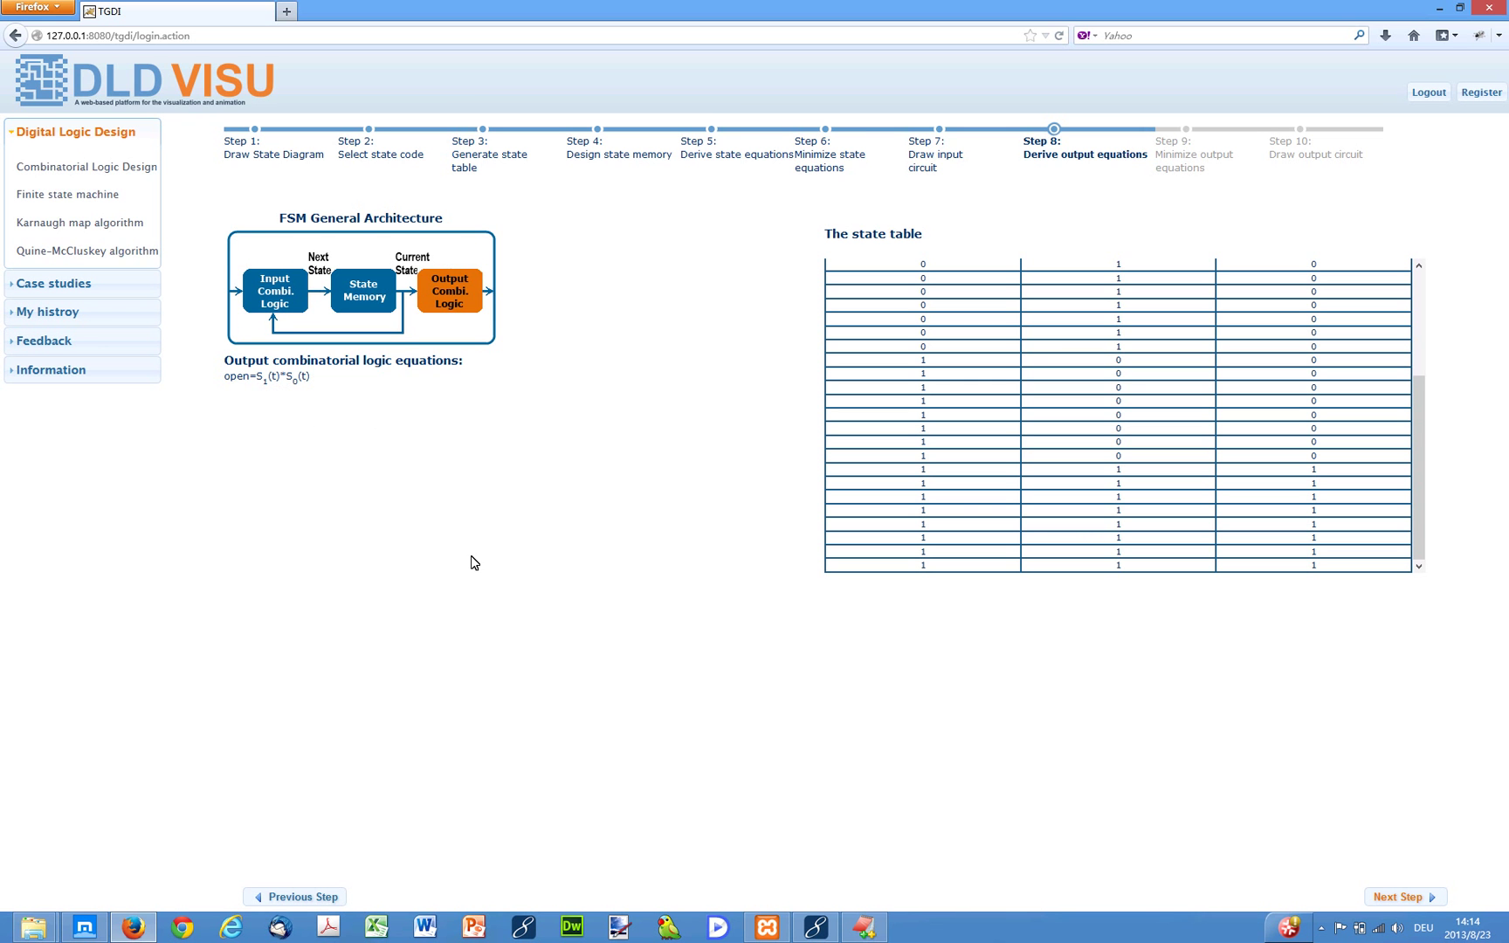
click(1417, 899)
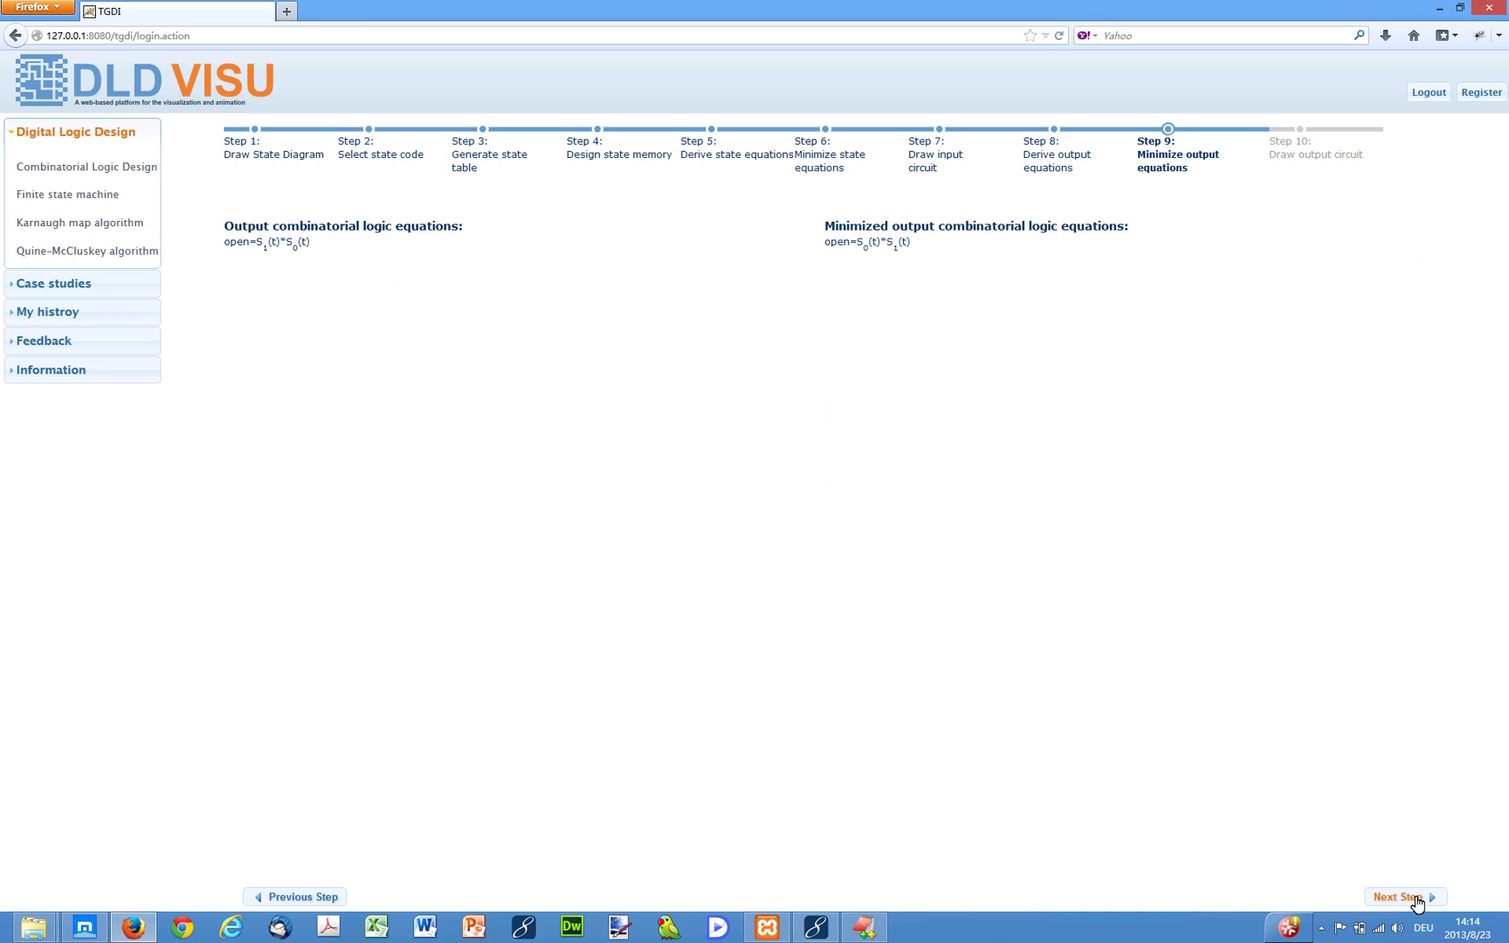
Advance to the output circuit, draw the AND gate for the open output, and finish by saving the FSM design process
click(1416, 901)
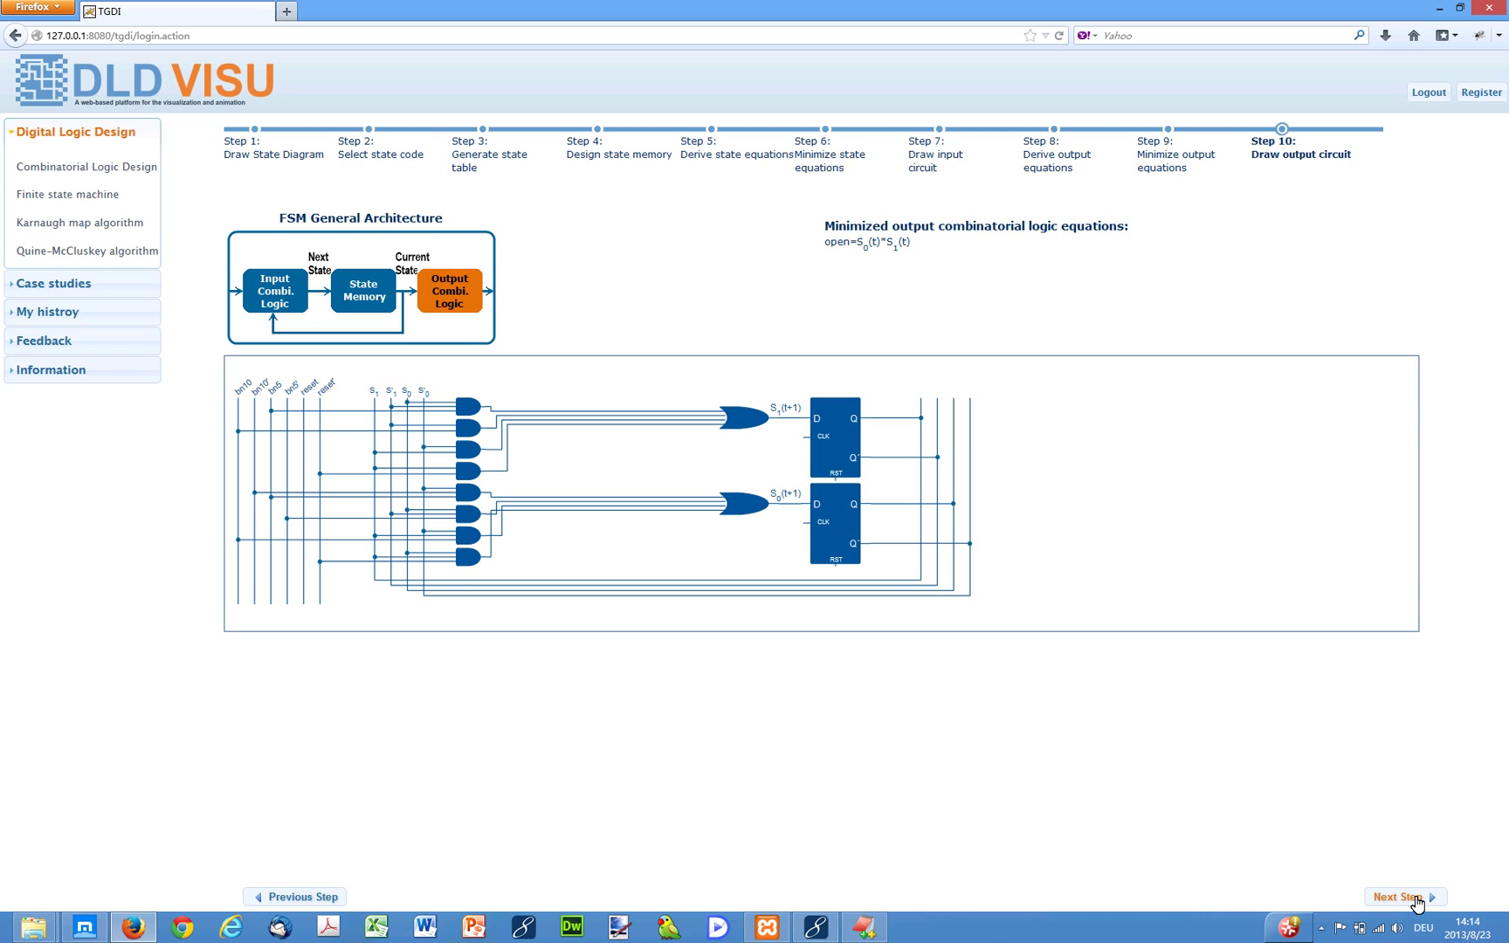
click(1415, 900)
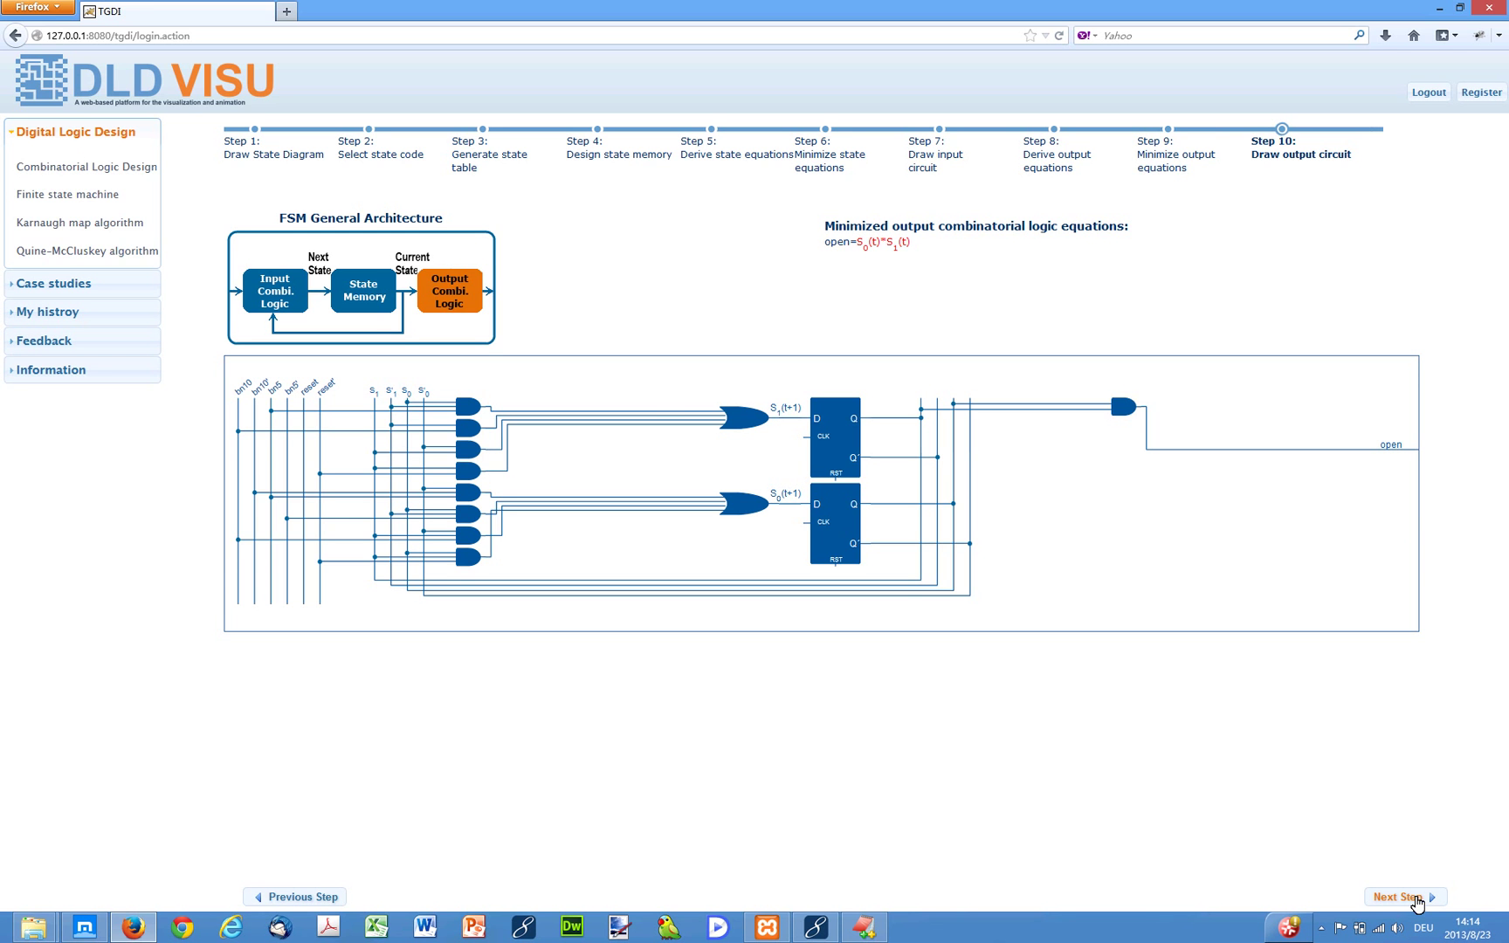
click(1417, 899)
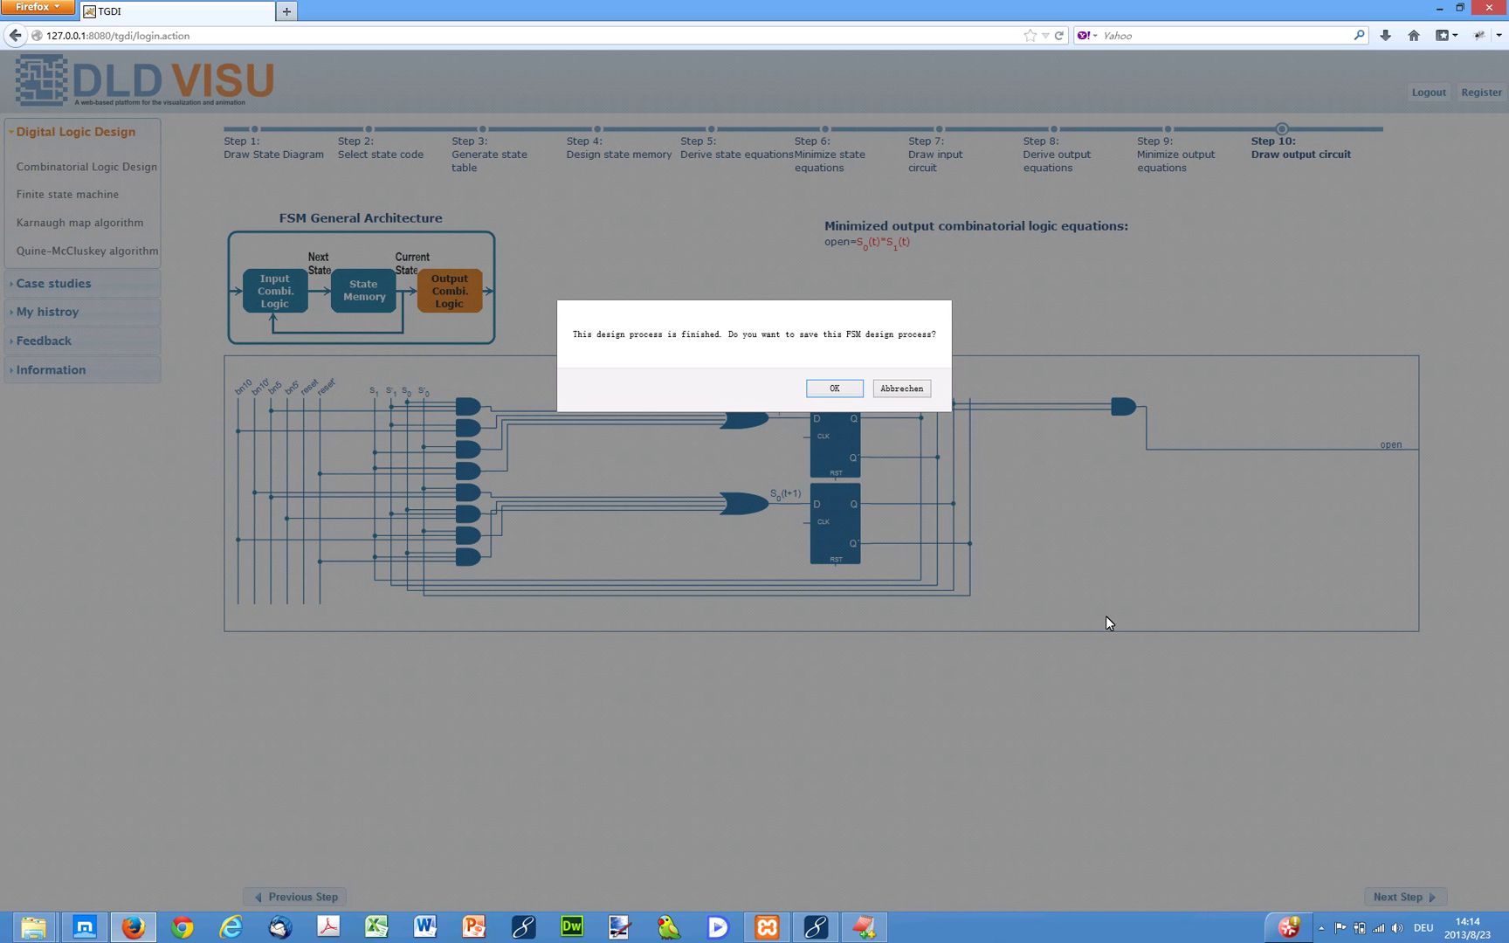
click(840, 393)
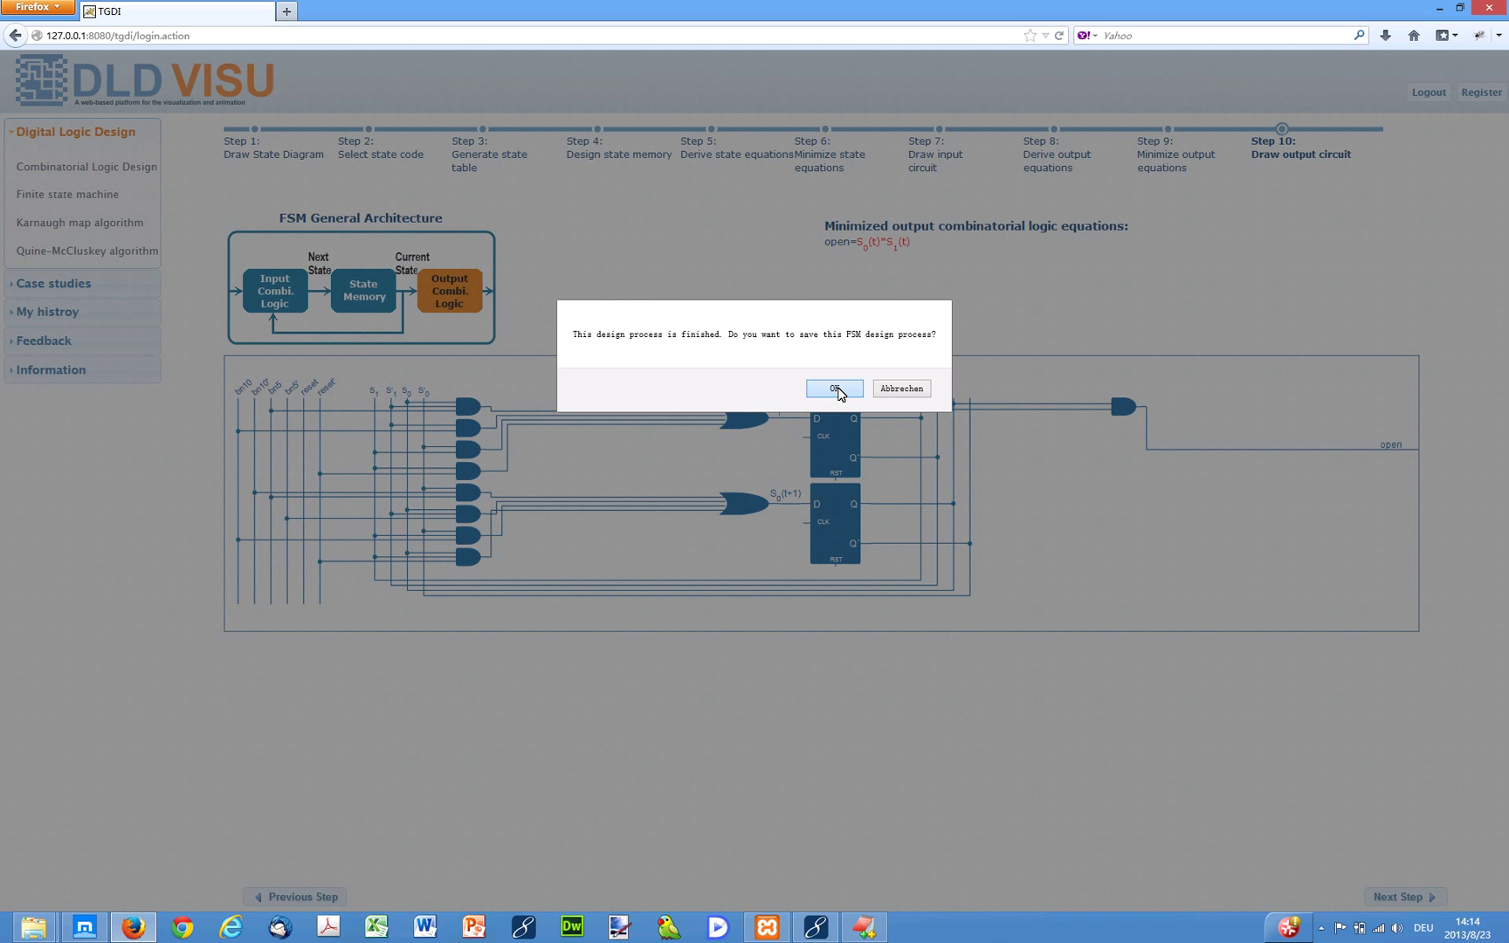